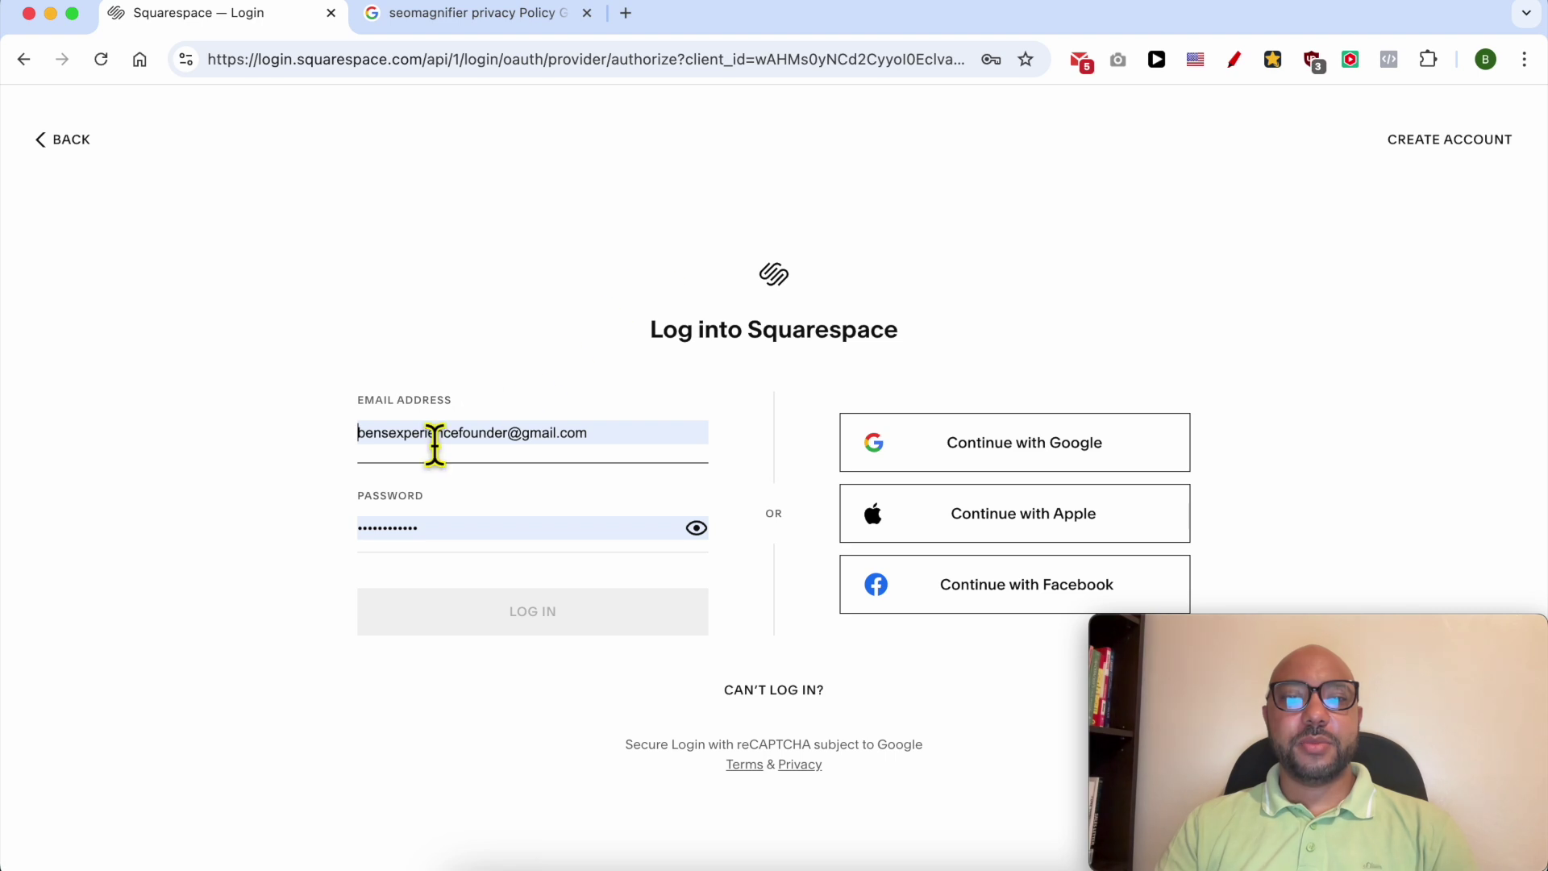
- Log into Squarespace with the saved credentials and open the page list of the Pine Retaurant website
left_click(425, 630)
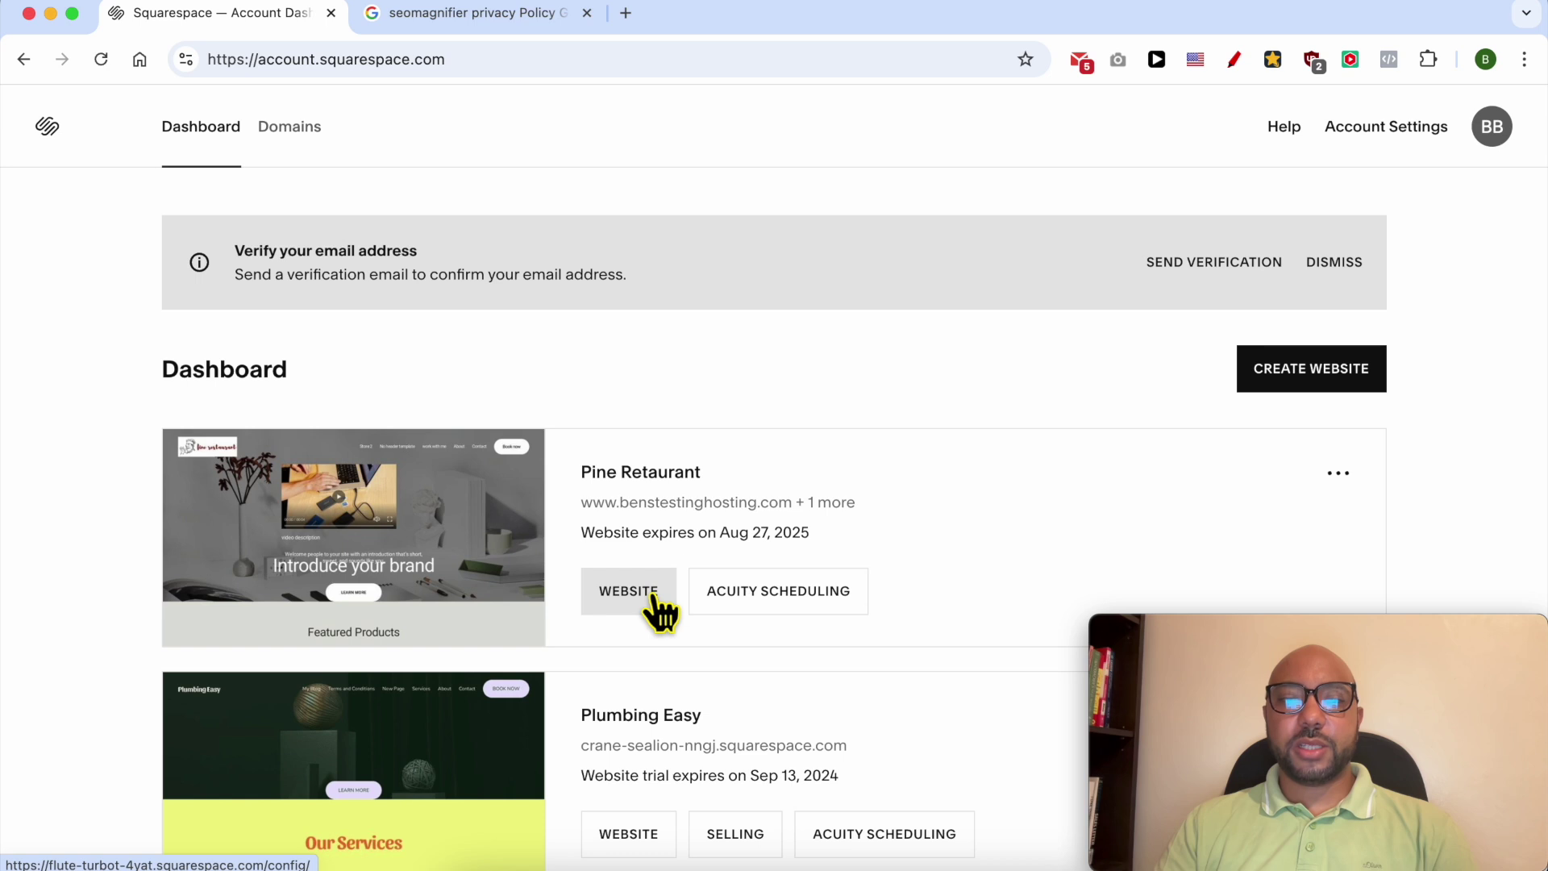
left_click(623, 595)
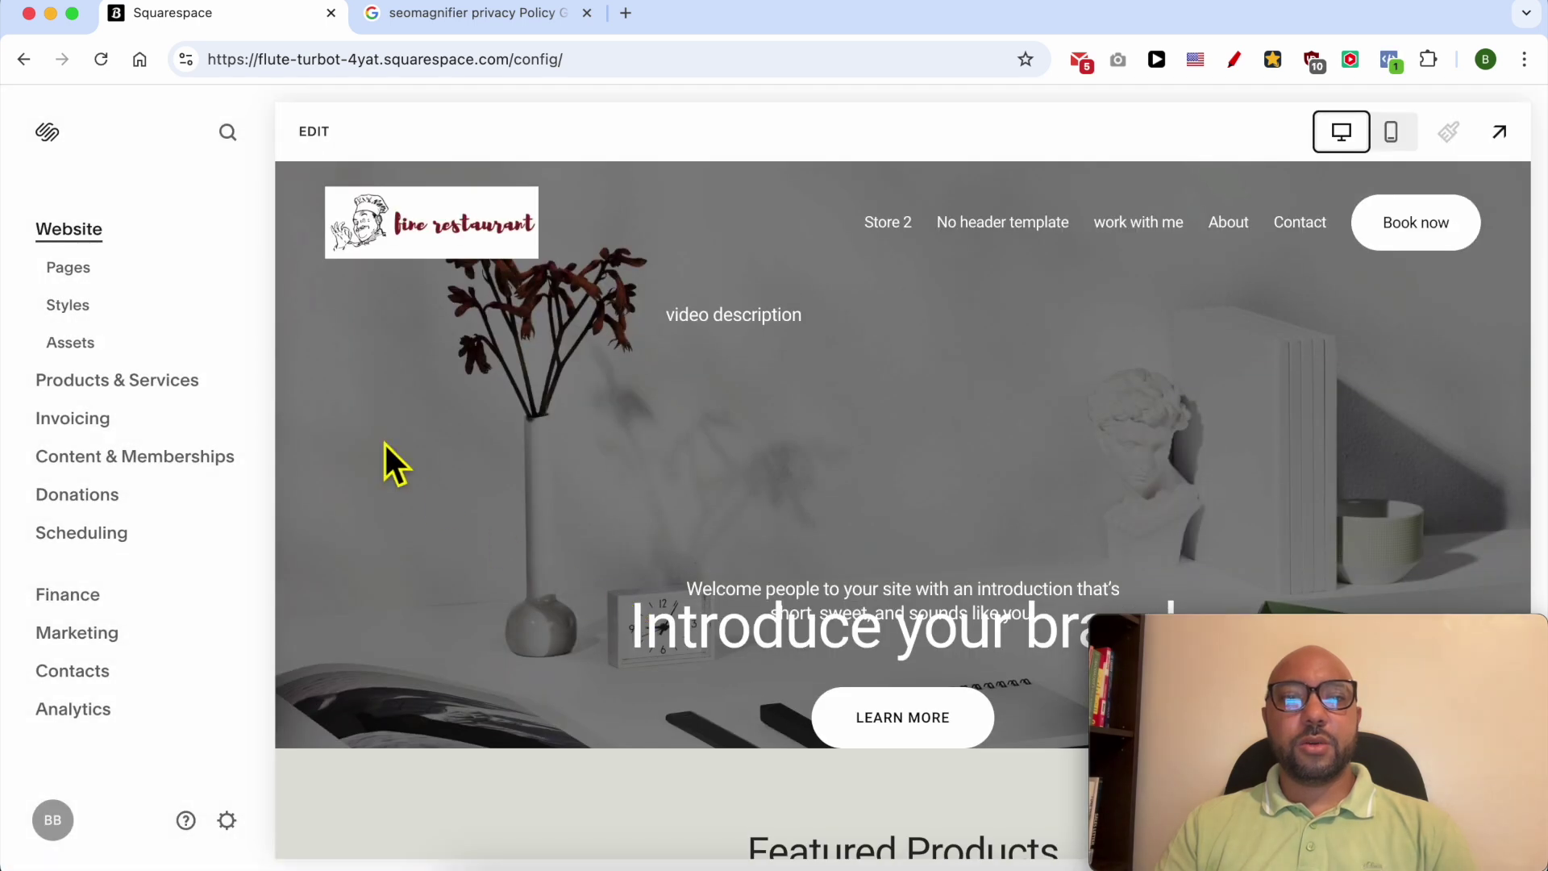
left_click(80, 267)
- Add a blank page named Privacy Policy to the Not Linked group and open it
left_click(71, 593)
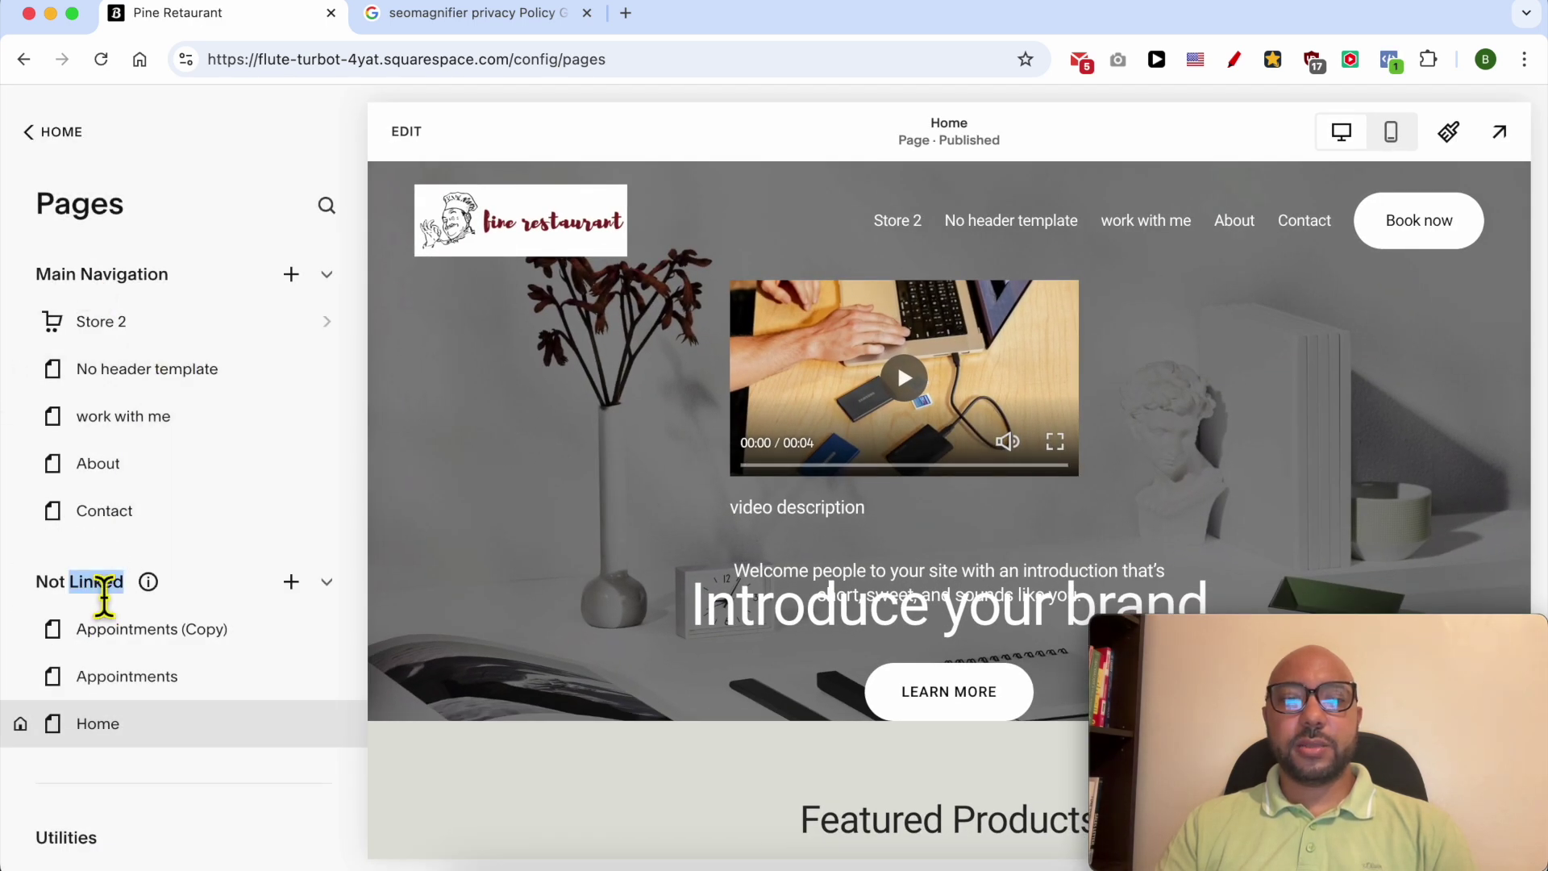
left_click(202, 564)
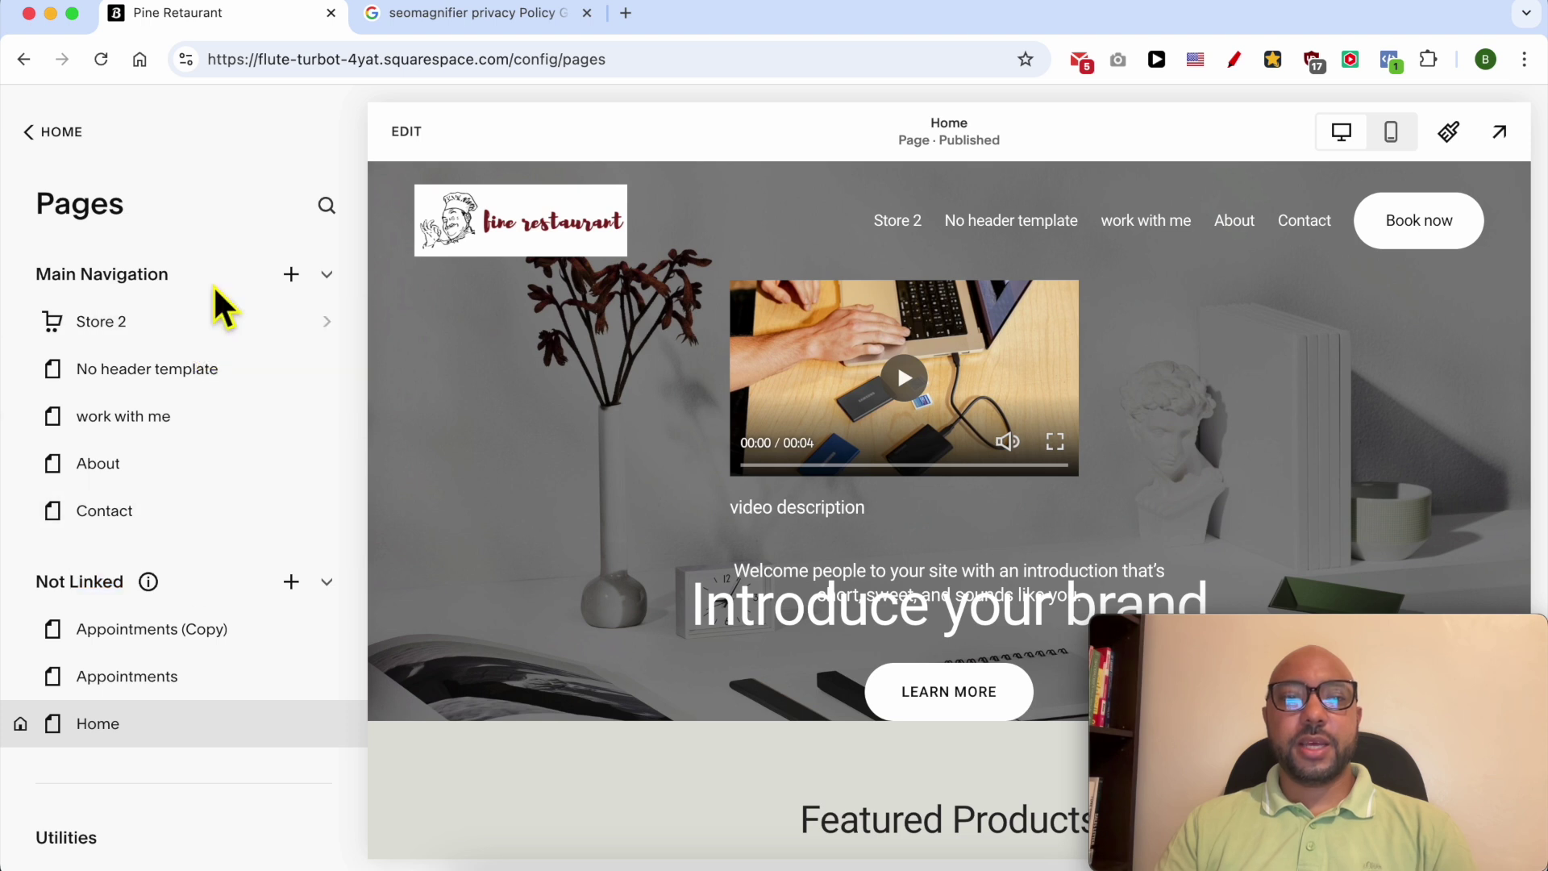
triple_click(119, 593)
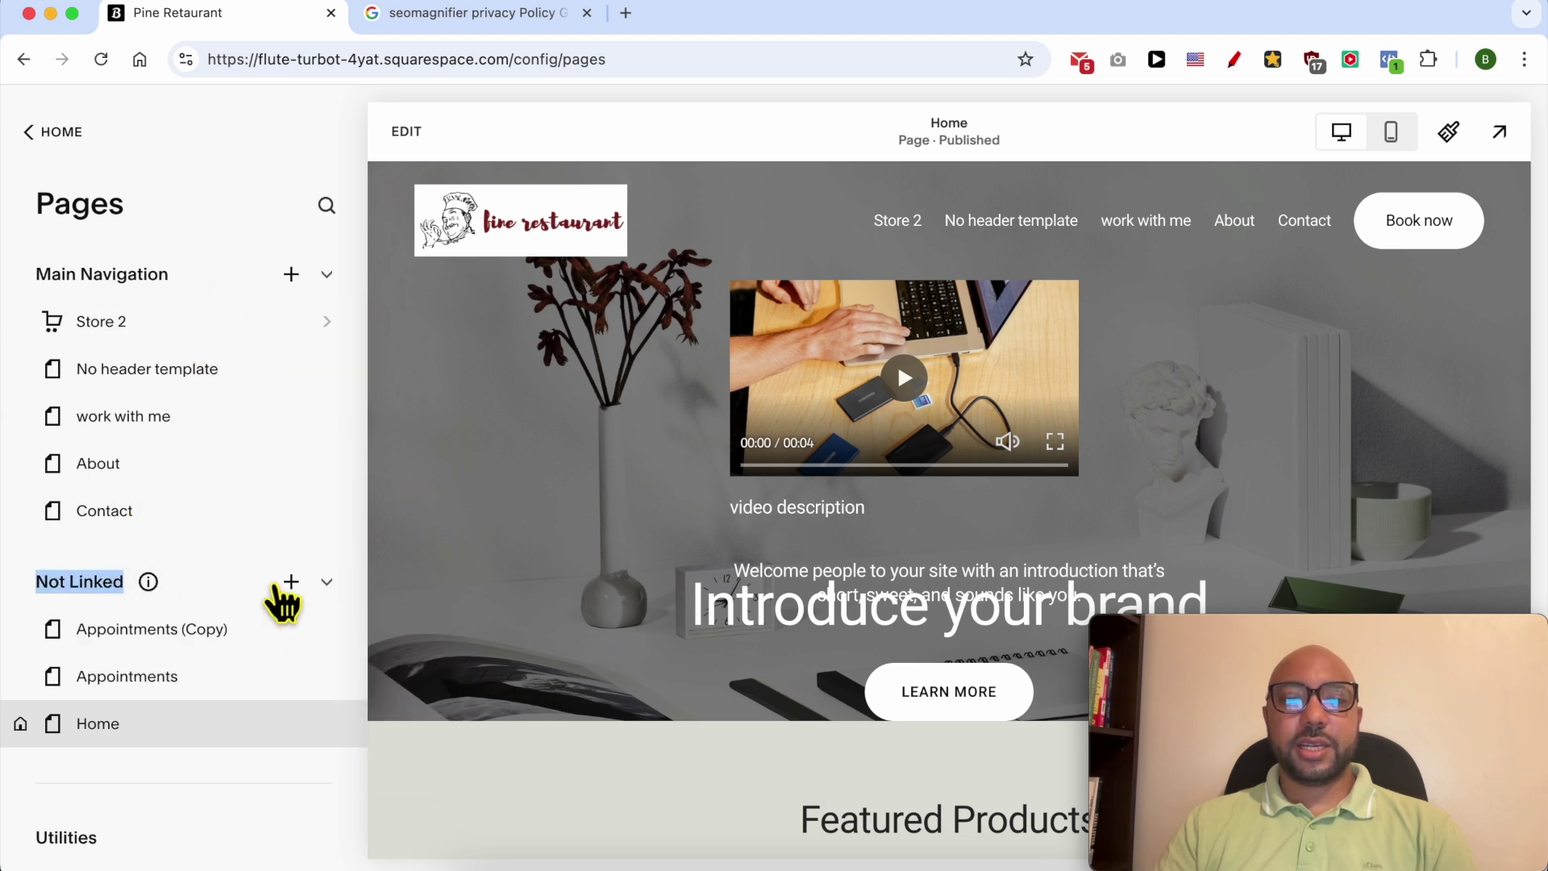
left_click(289, 585)
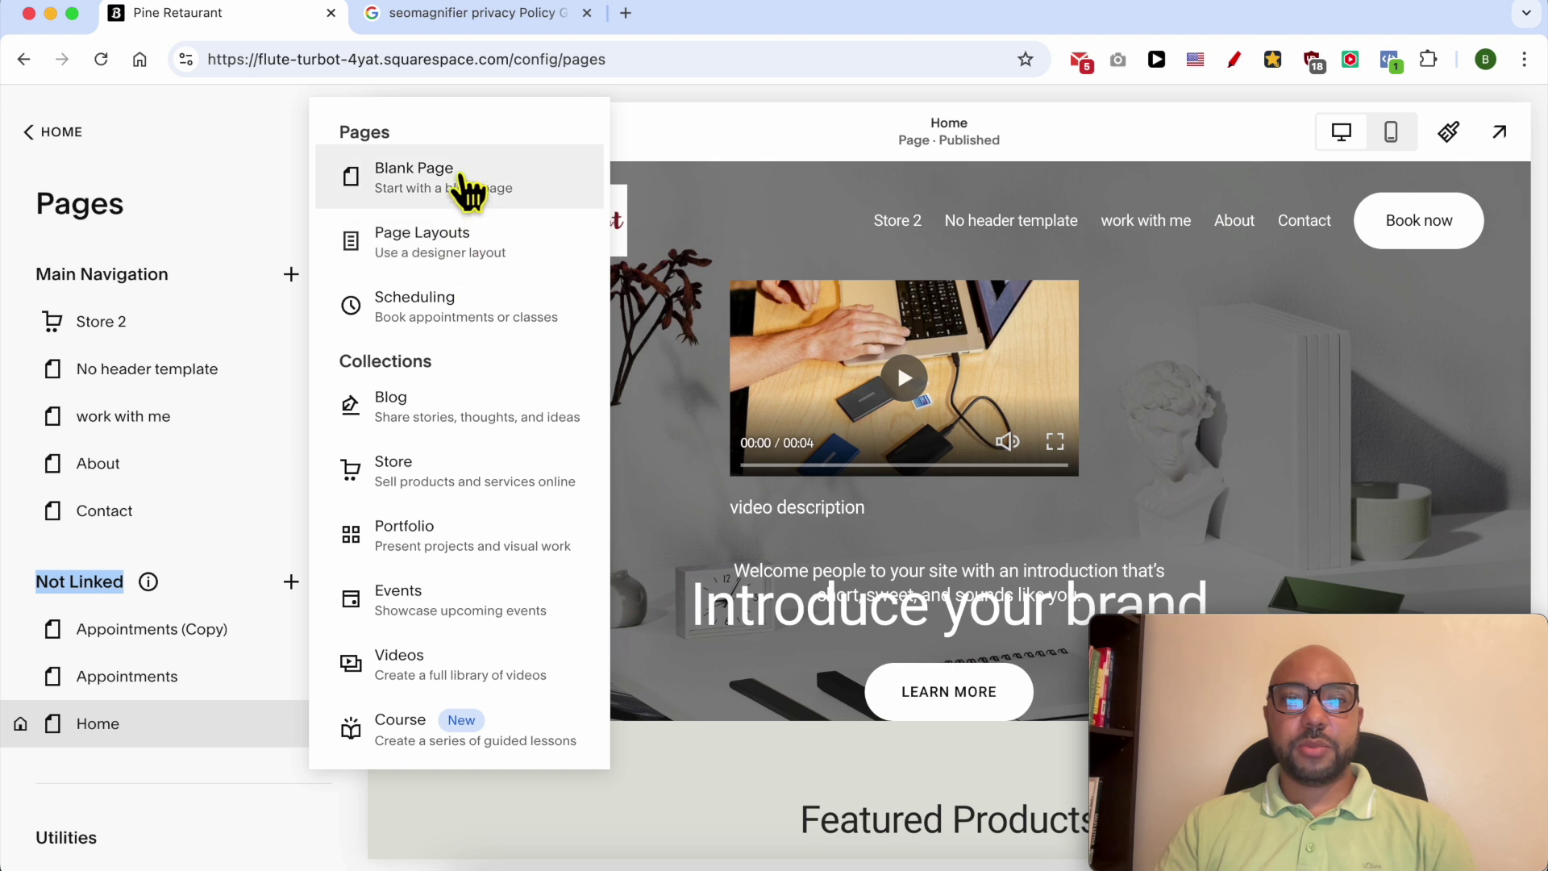
left_click(467, 190)
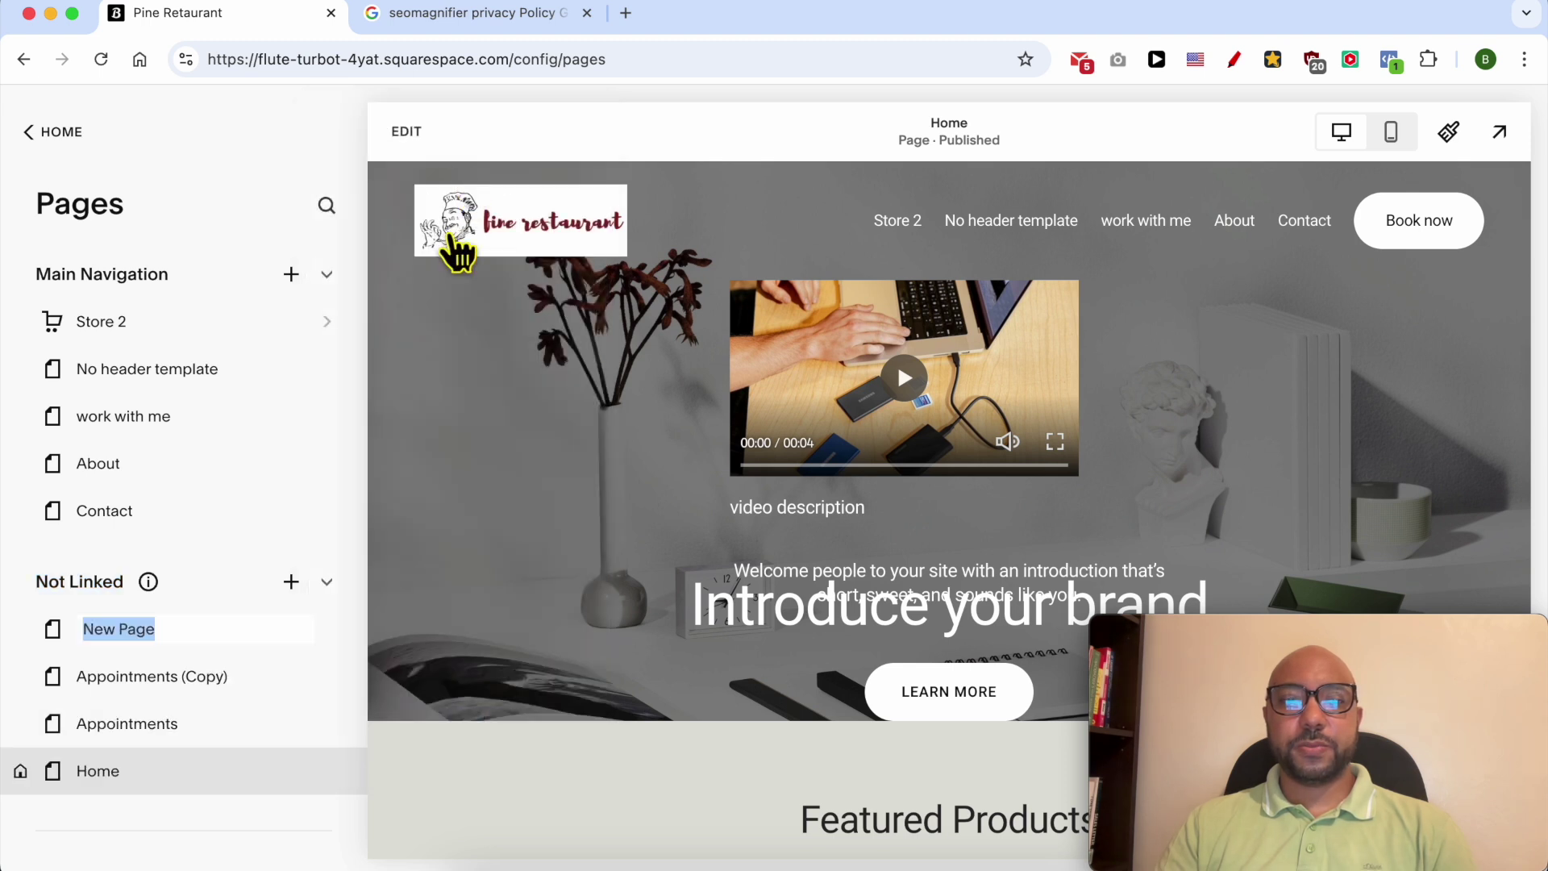
type("pr")
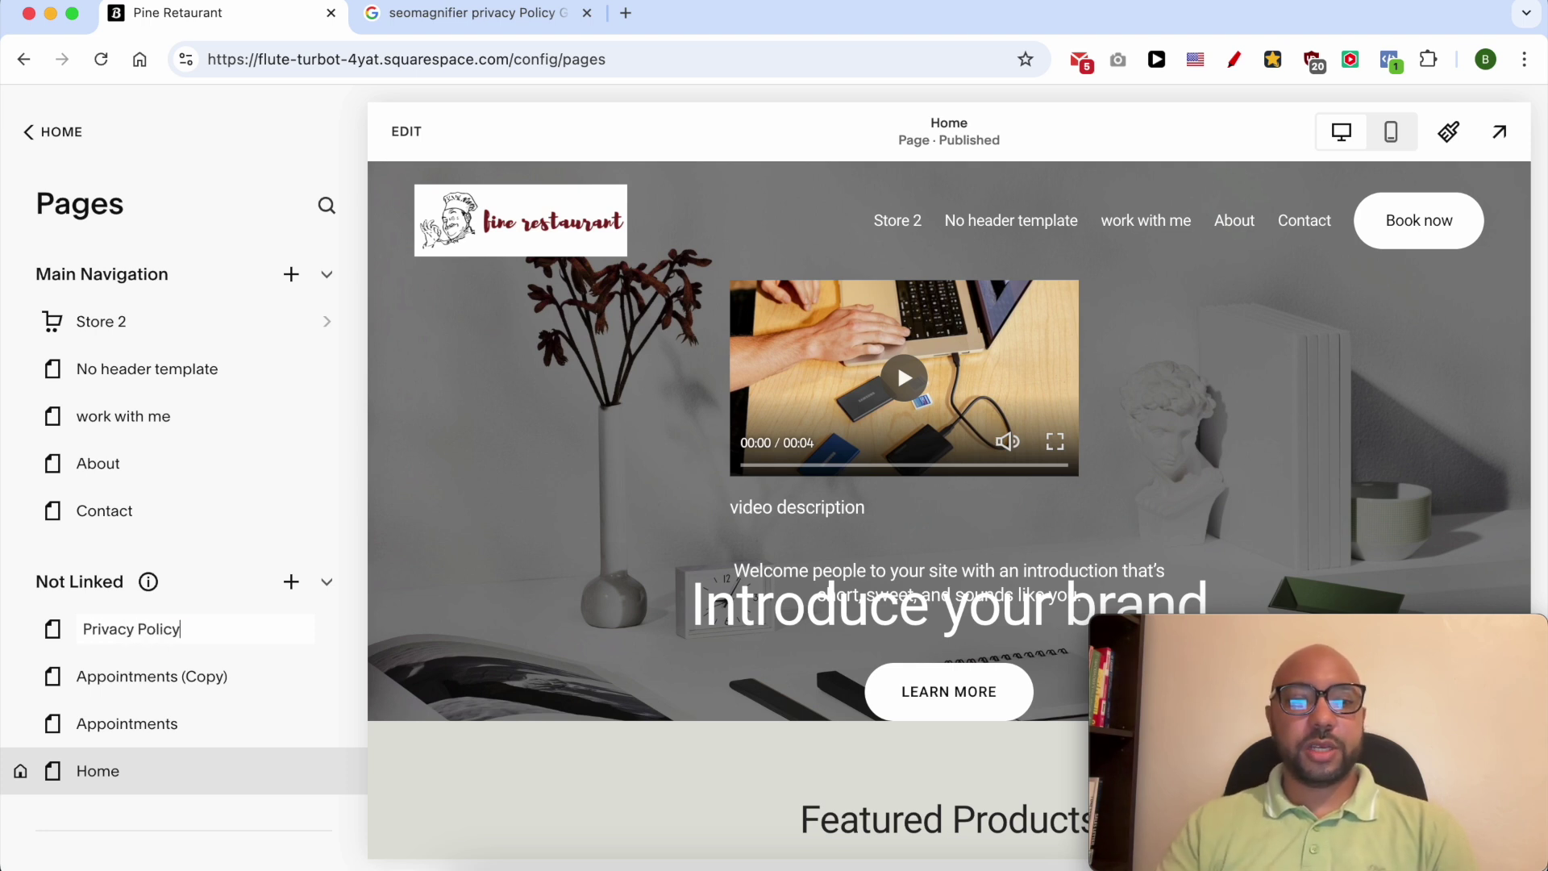
left_click(129, 632)
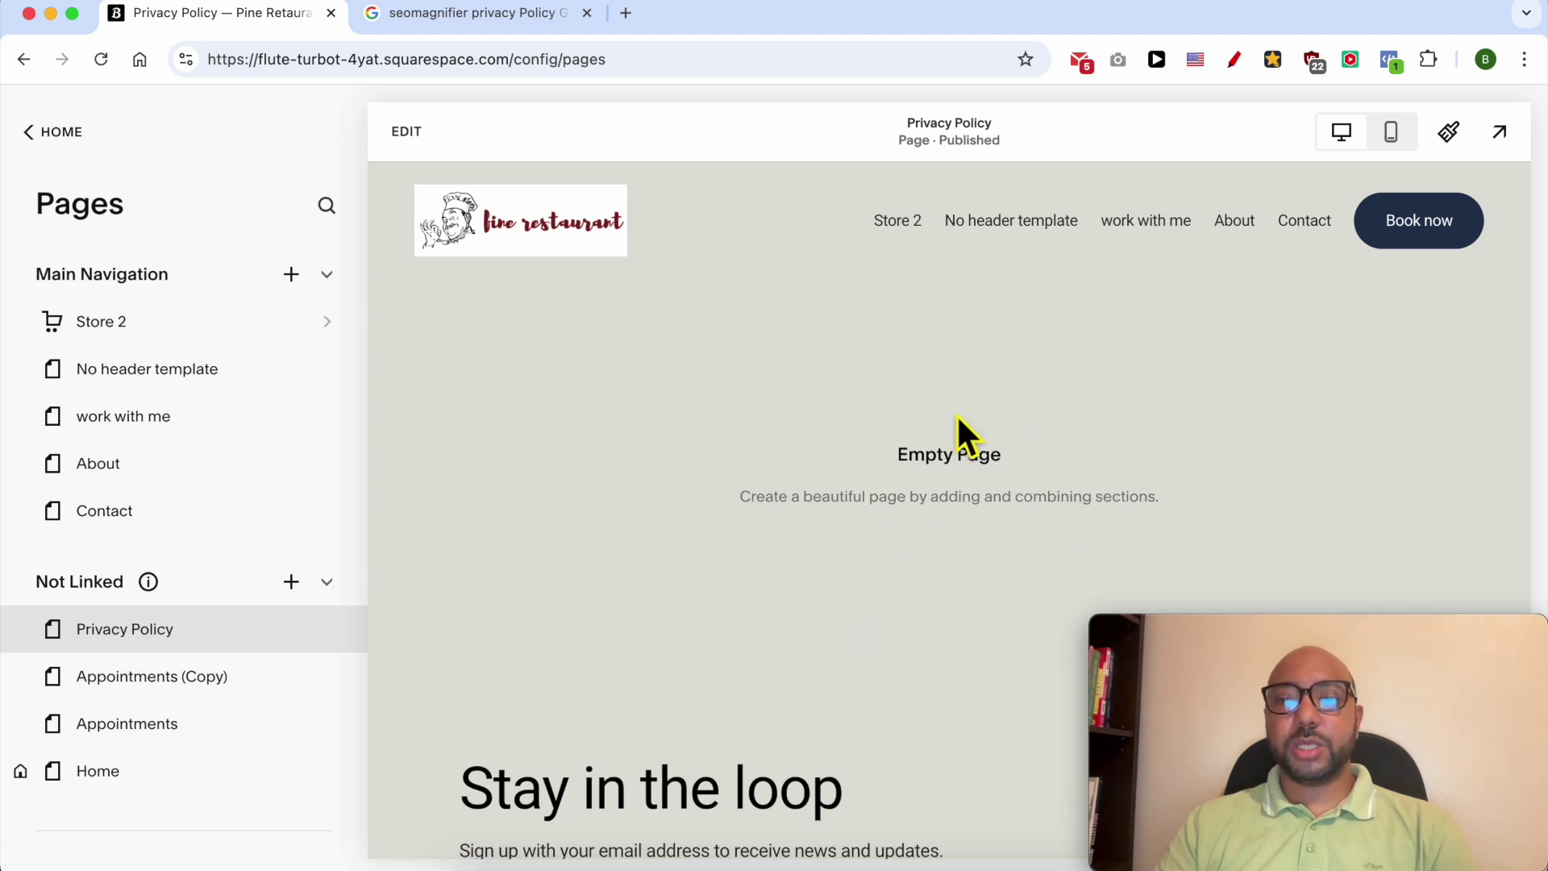
- Open the Privacy Policy page for editing and add a blank section to it
left_click(408, 132)
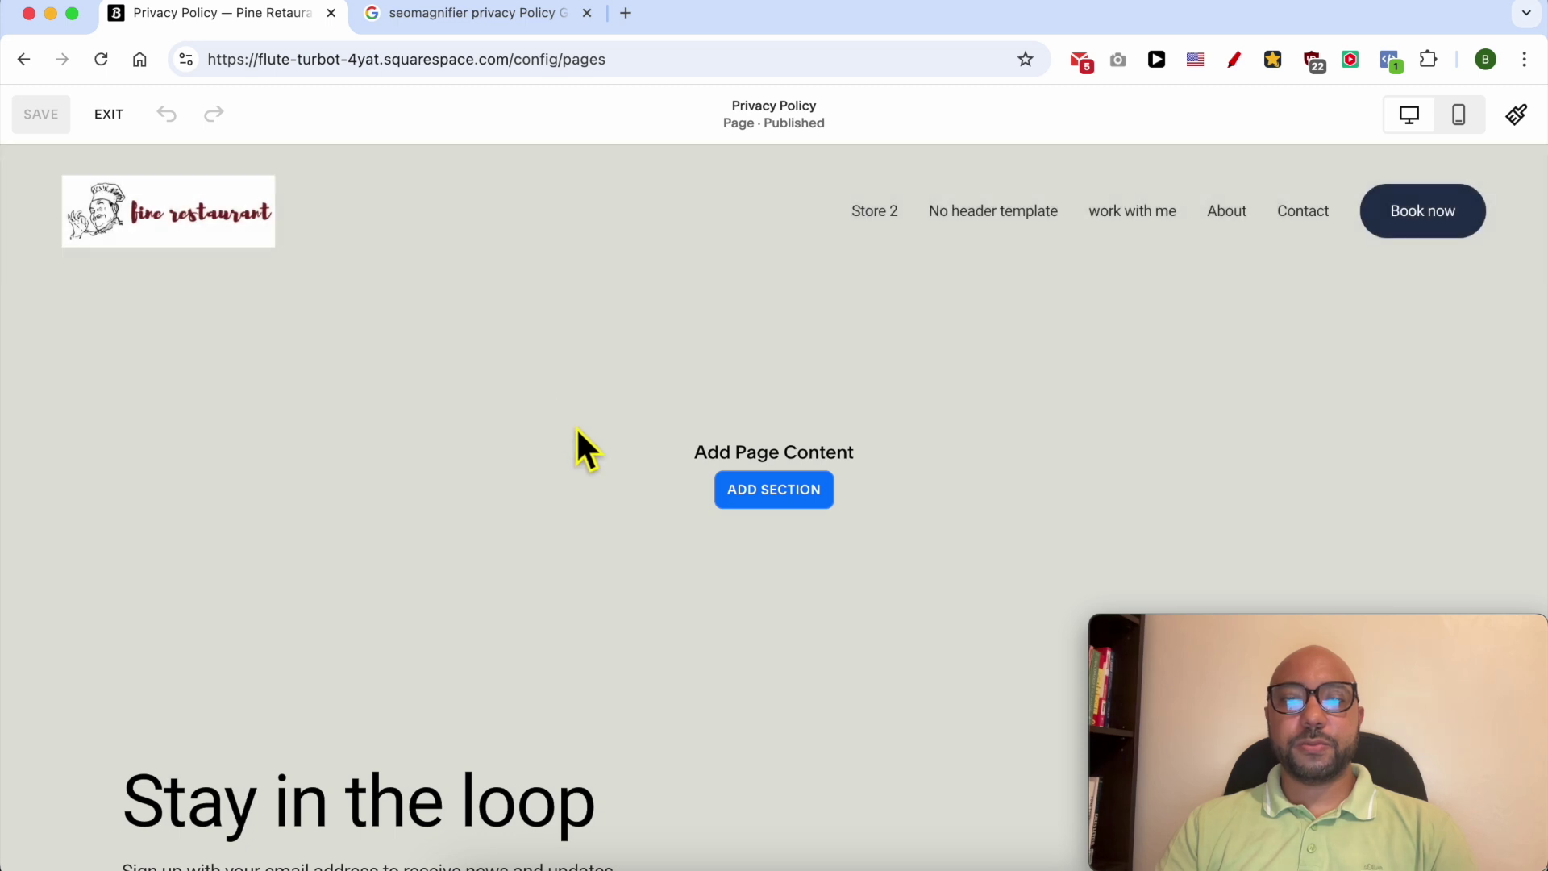
left_click(776, 492)
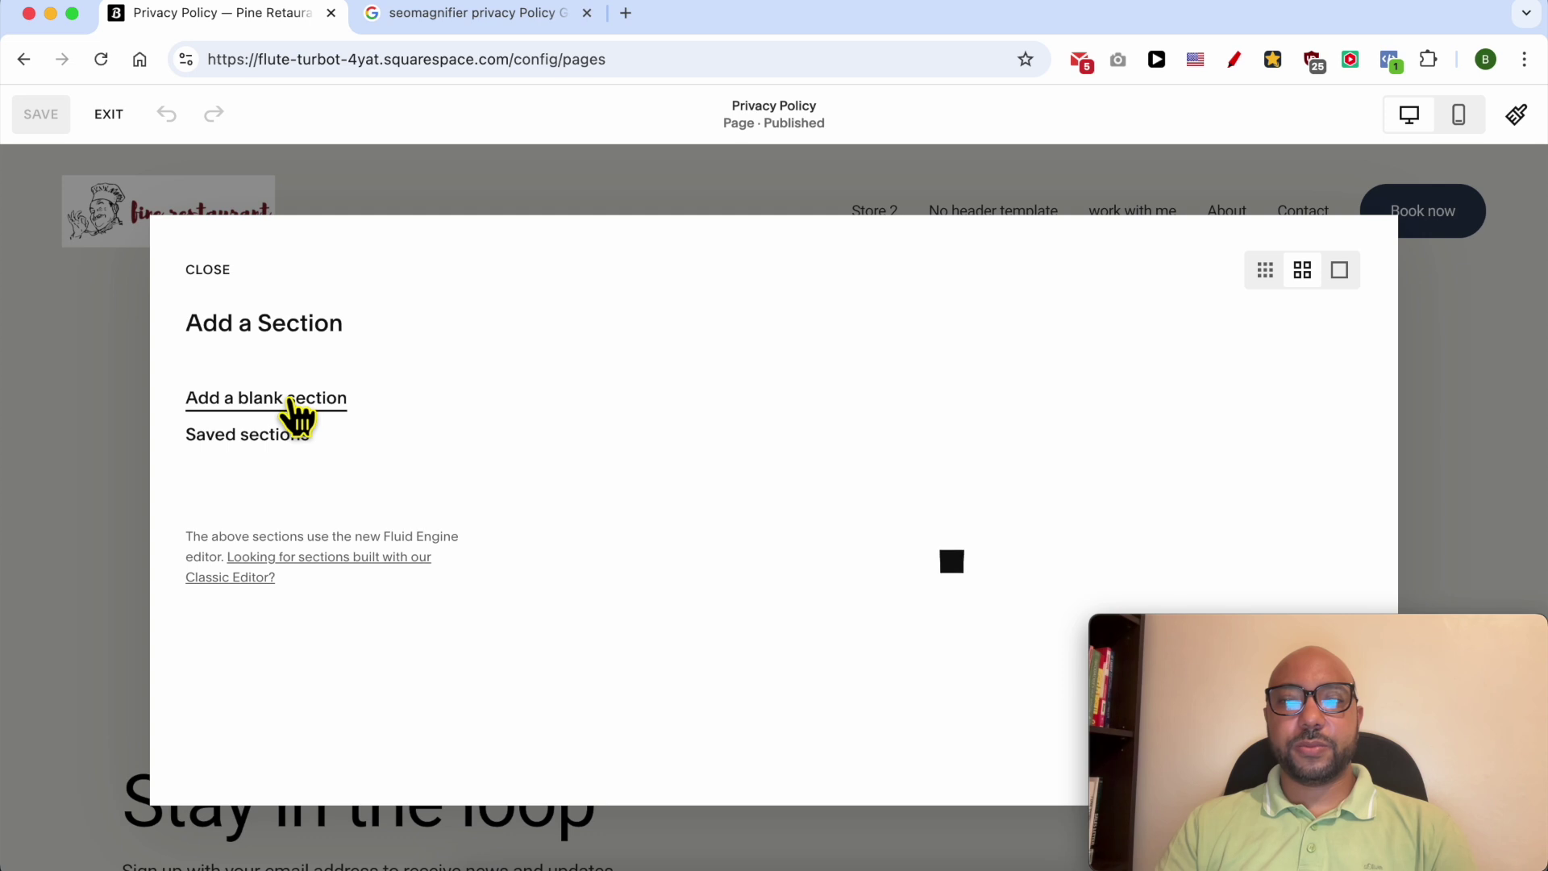
left_click(289, 400)
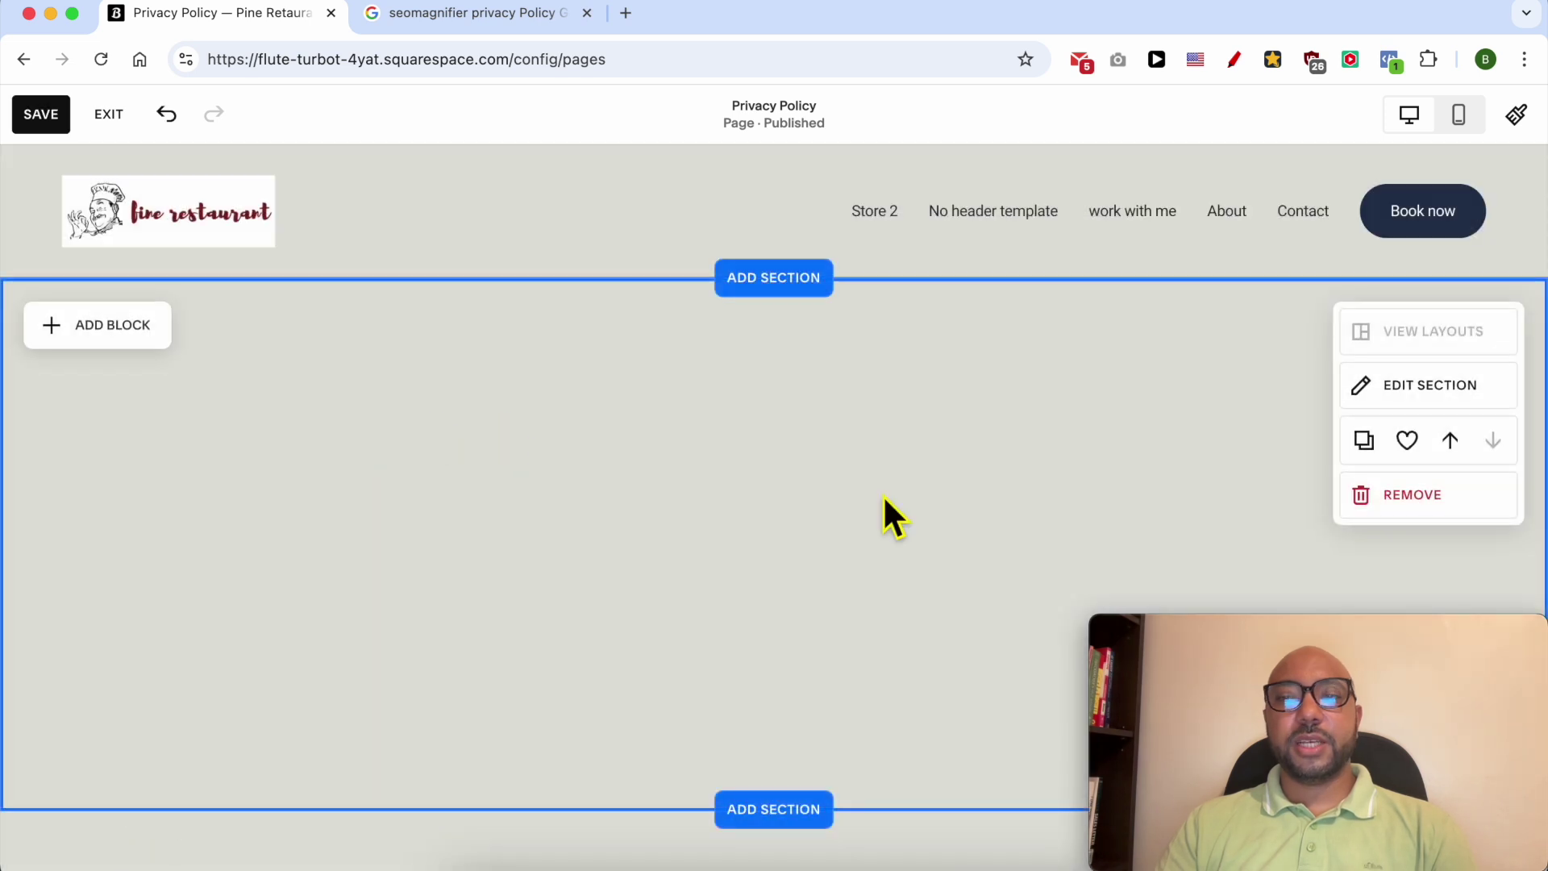
- Add a text block to the blank section and enlarge it across most of the section's width
left_click(111, 337)
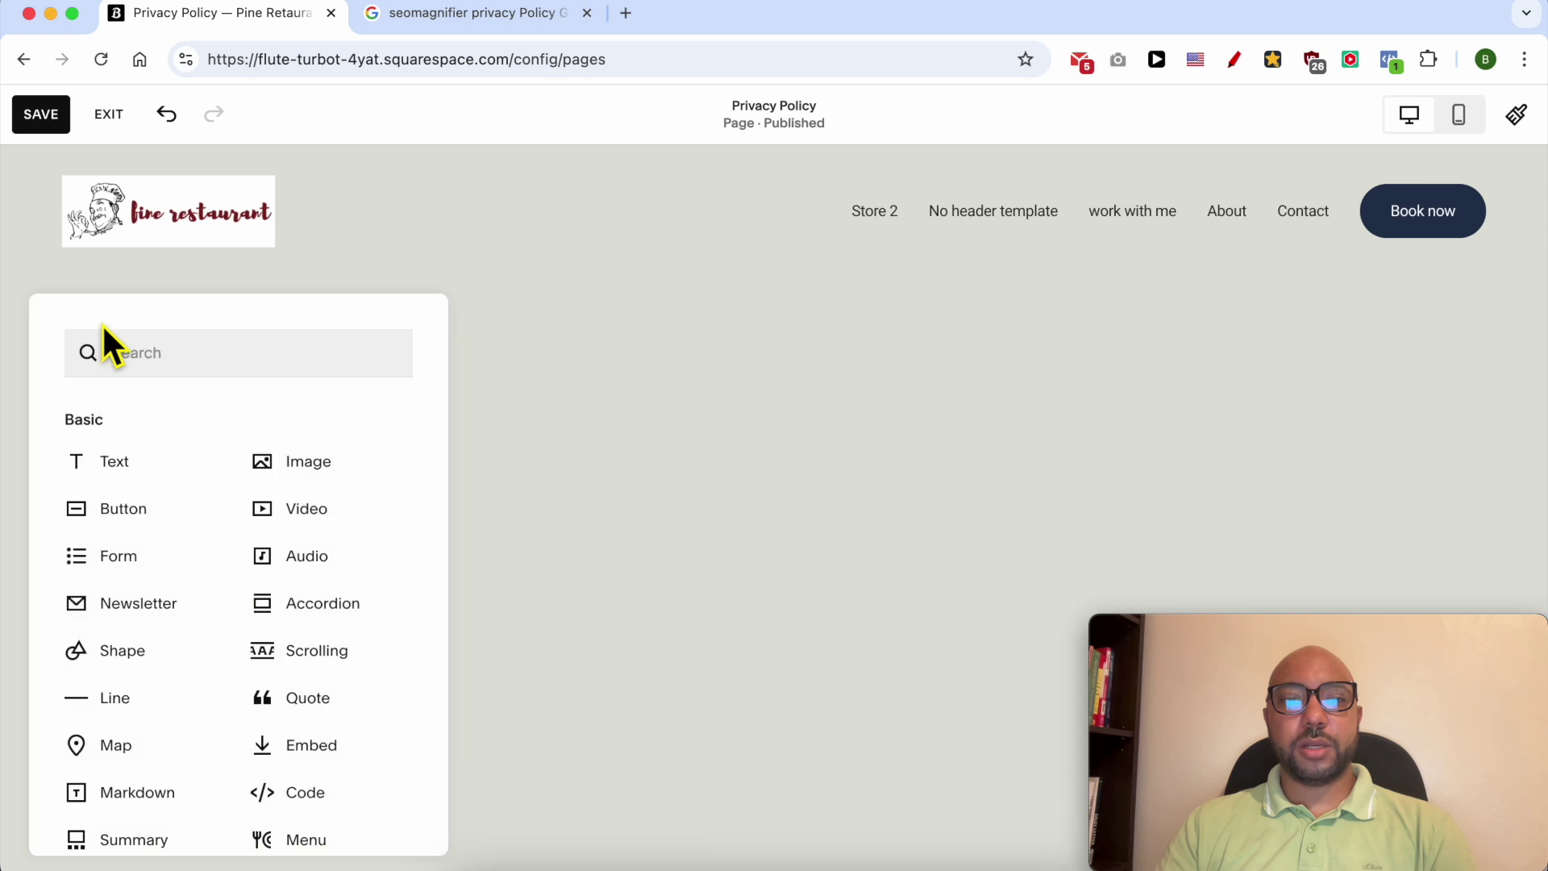
left_click(123, 465)
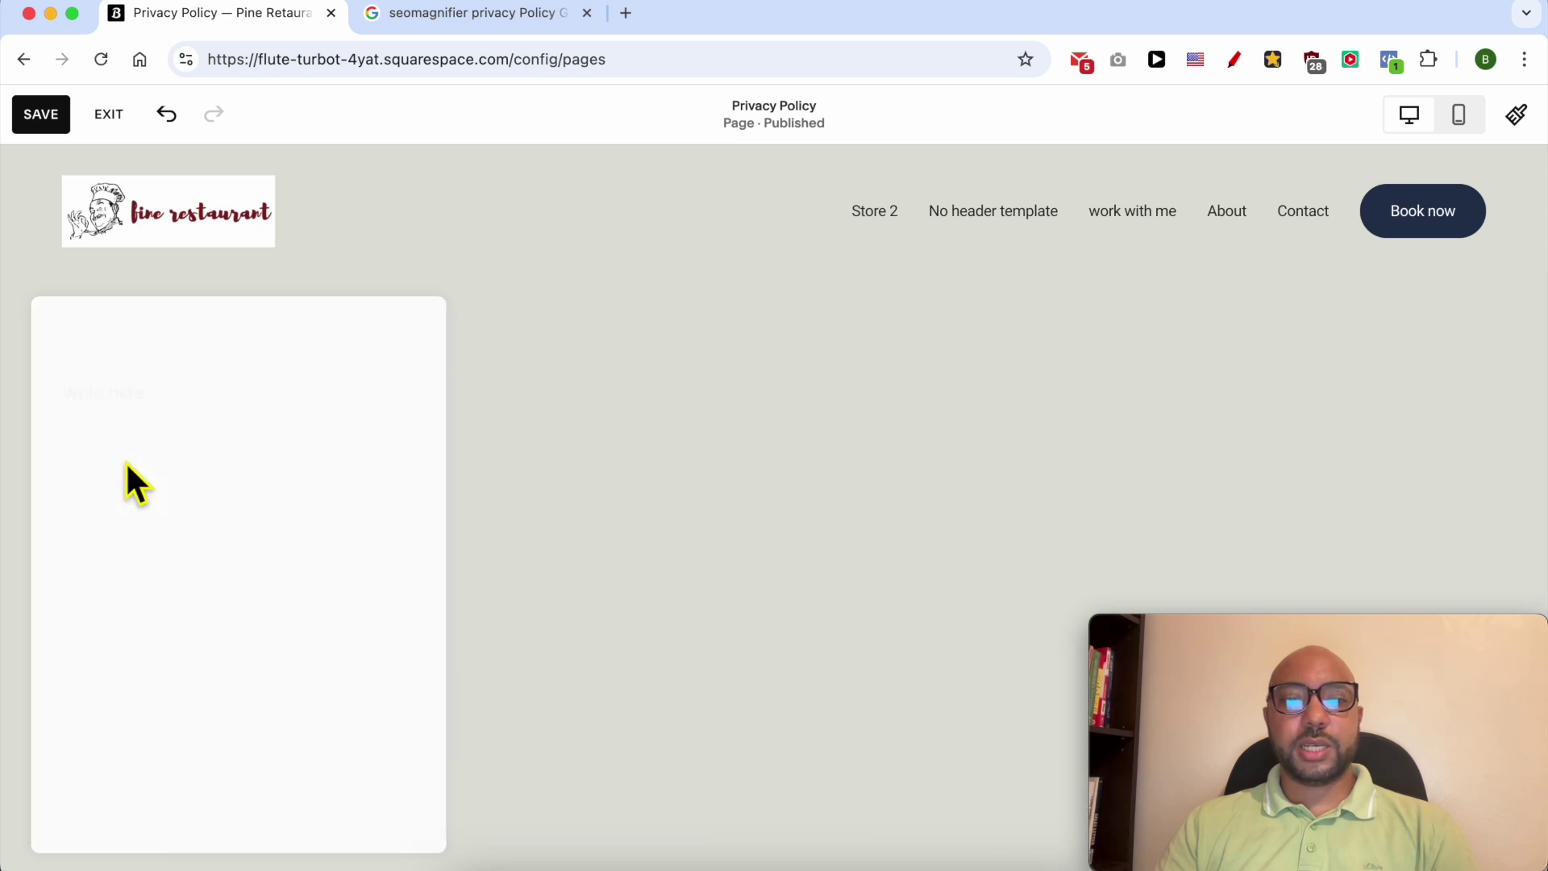
left_click_drag(399, 435, 881, 518)
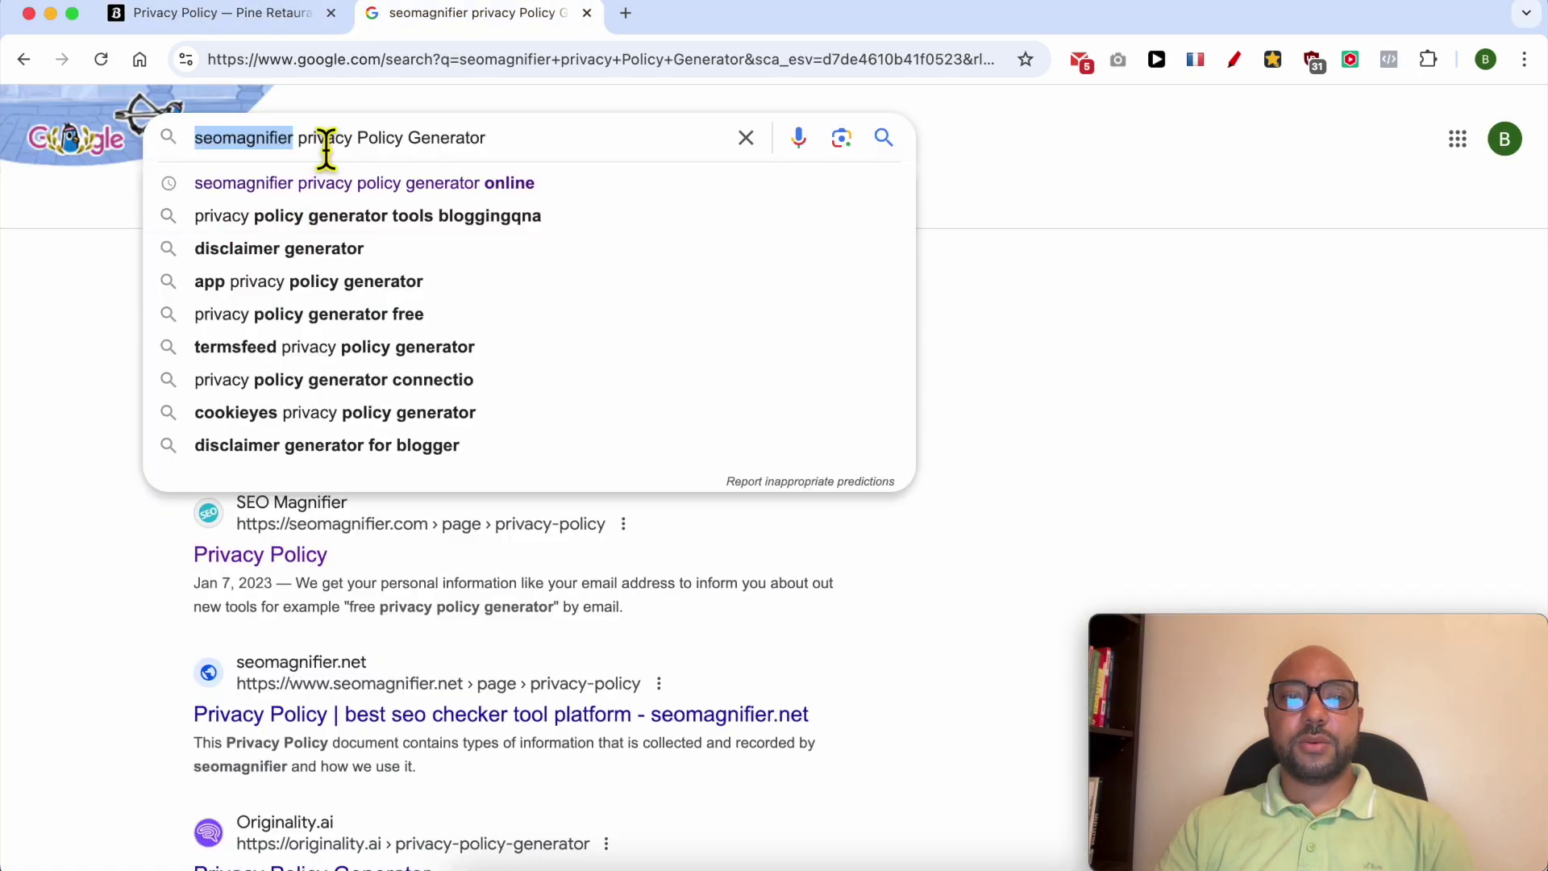
- Switch to the seomagnifier privacy policy generator search results and open SEO Magnifier's 100% Free Privacy Policy Generator Online
triple_click(326, 145)
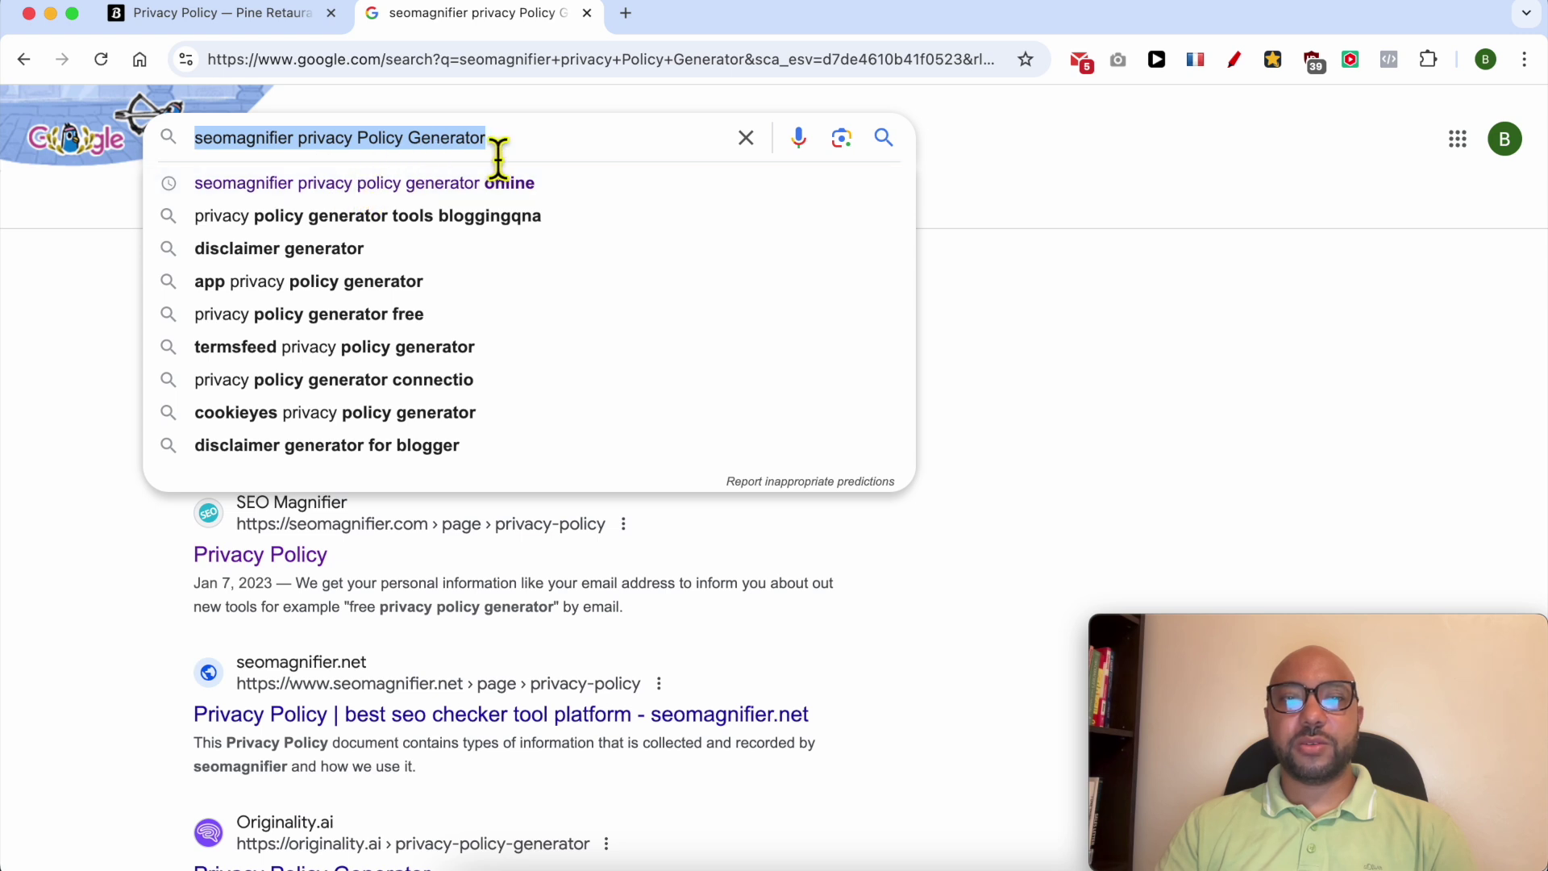
left_click(124, 304)
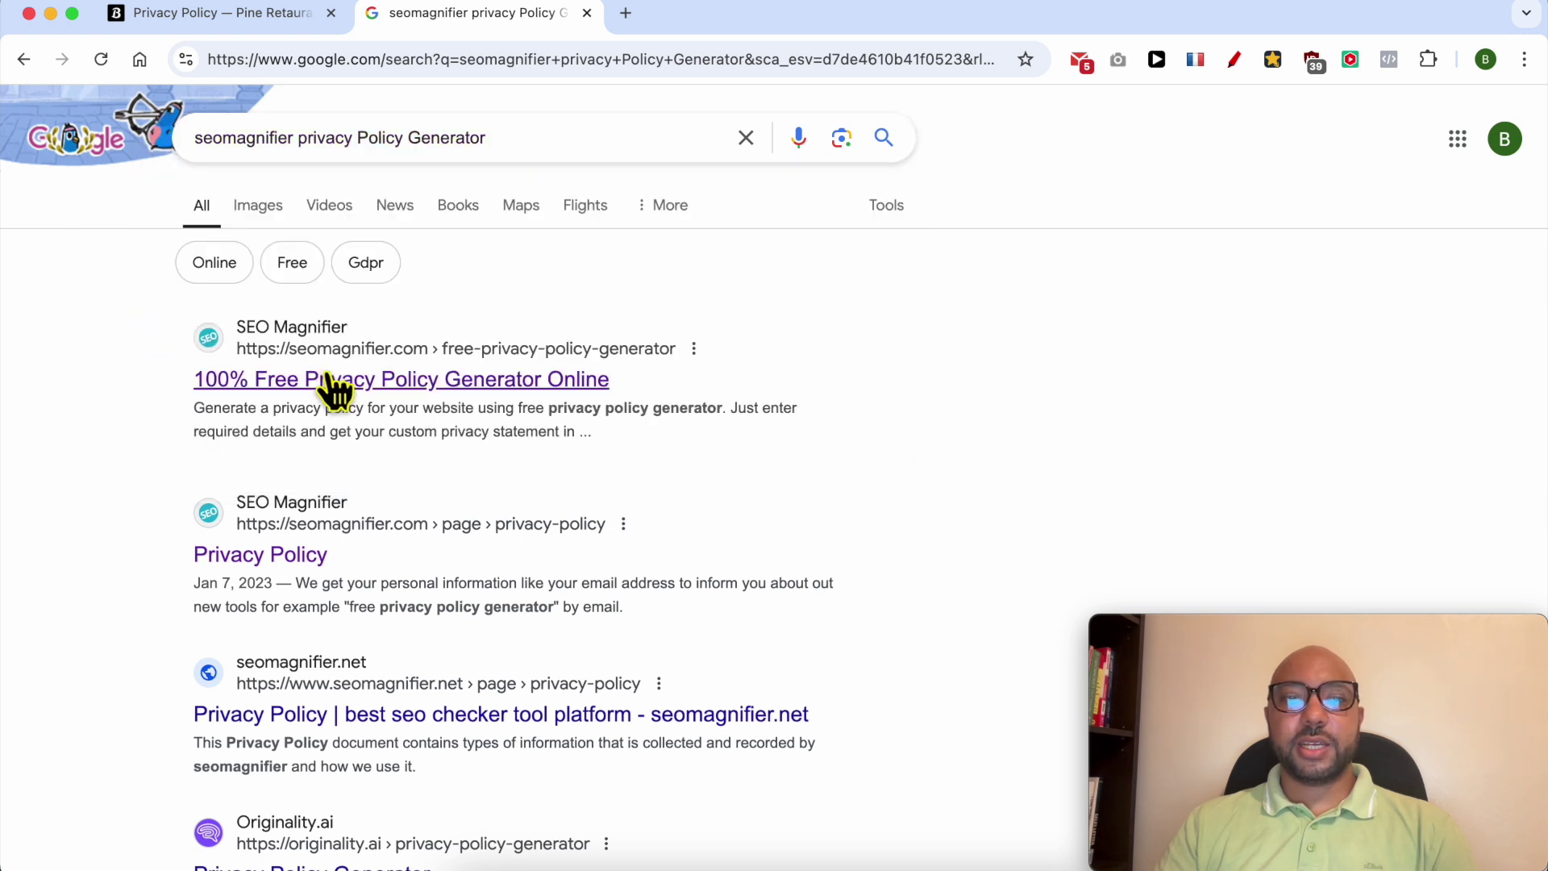
left_click(329, 381)
scroll(371, 399, "down", 5)
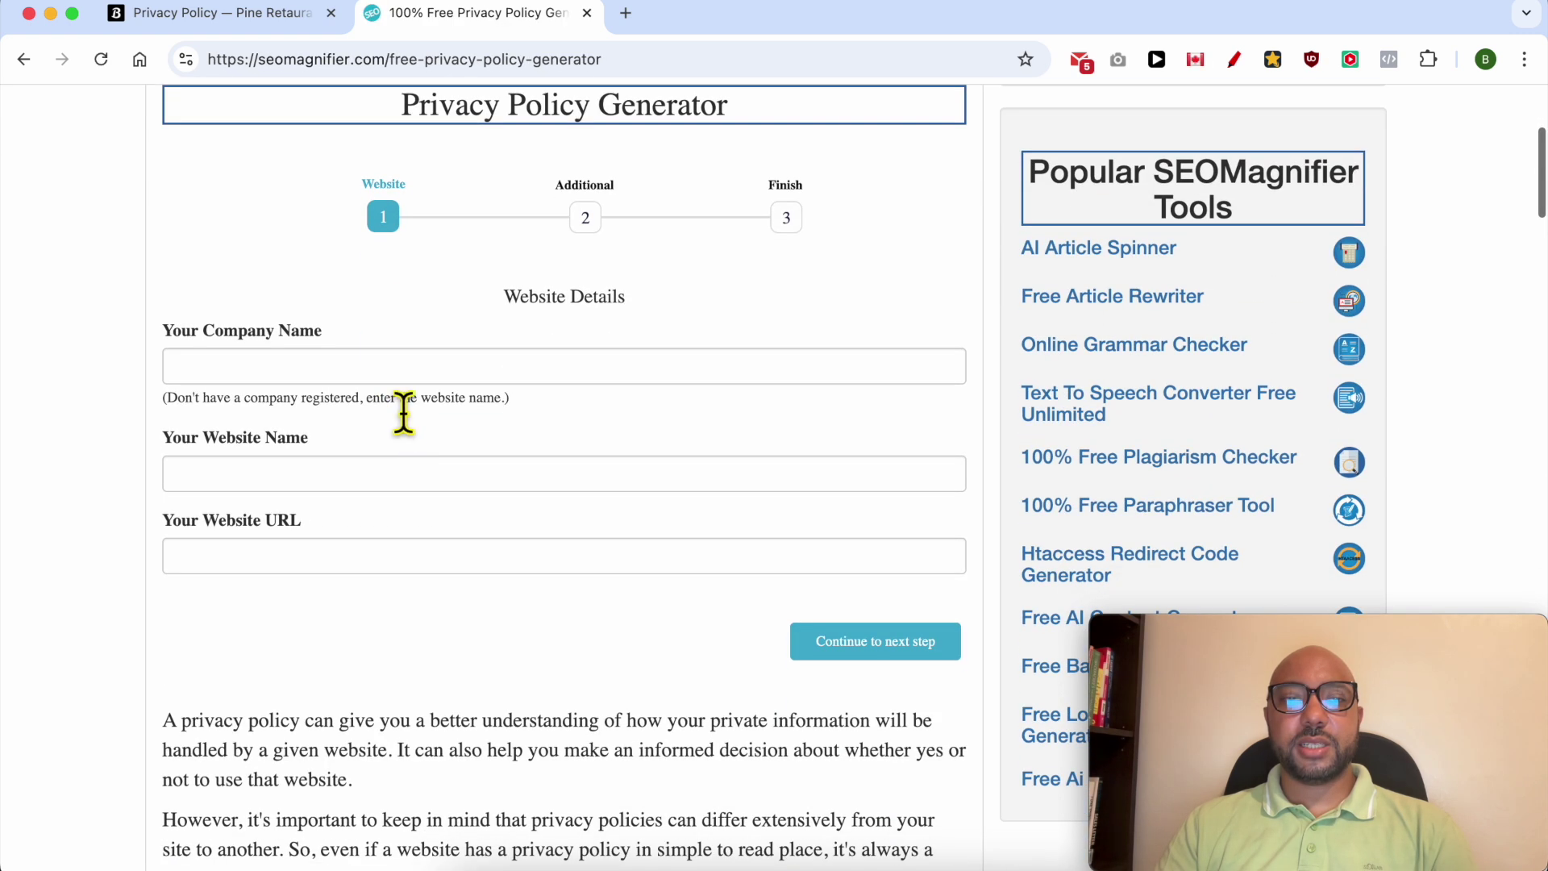
scroll(367, 360, "up", 4)
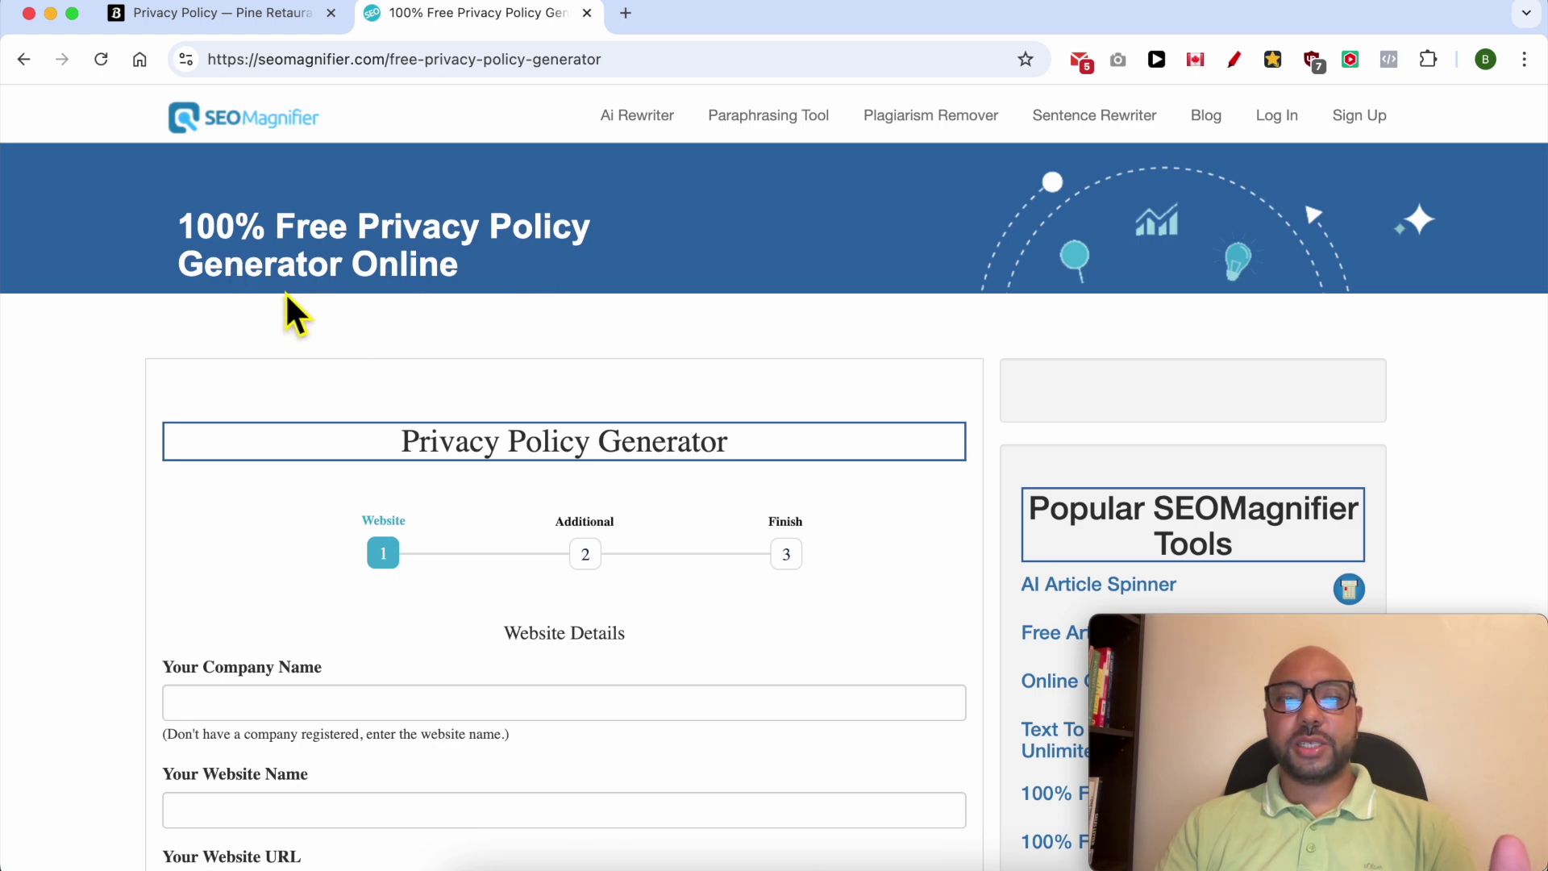
- Enter Fine Restaurant as both the company name and the website name in the generator's website details
scroll(423, 505, "down", 2)
left_click(345, 554)
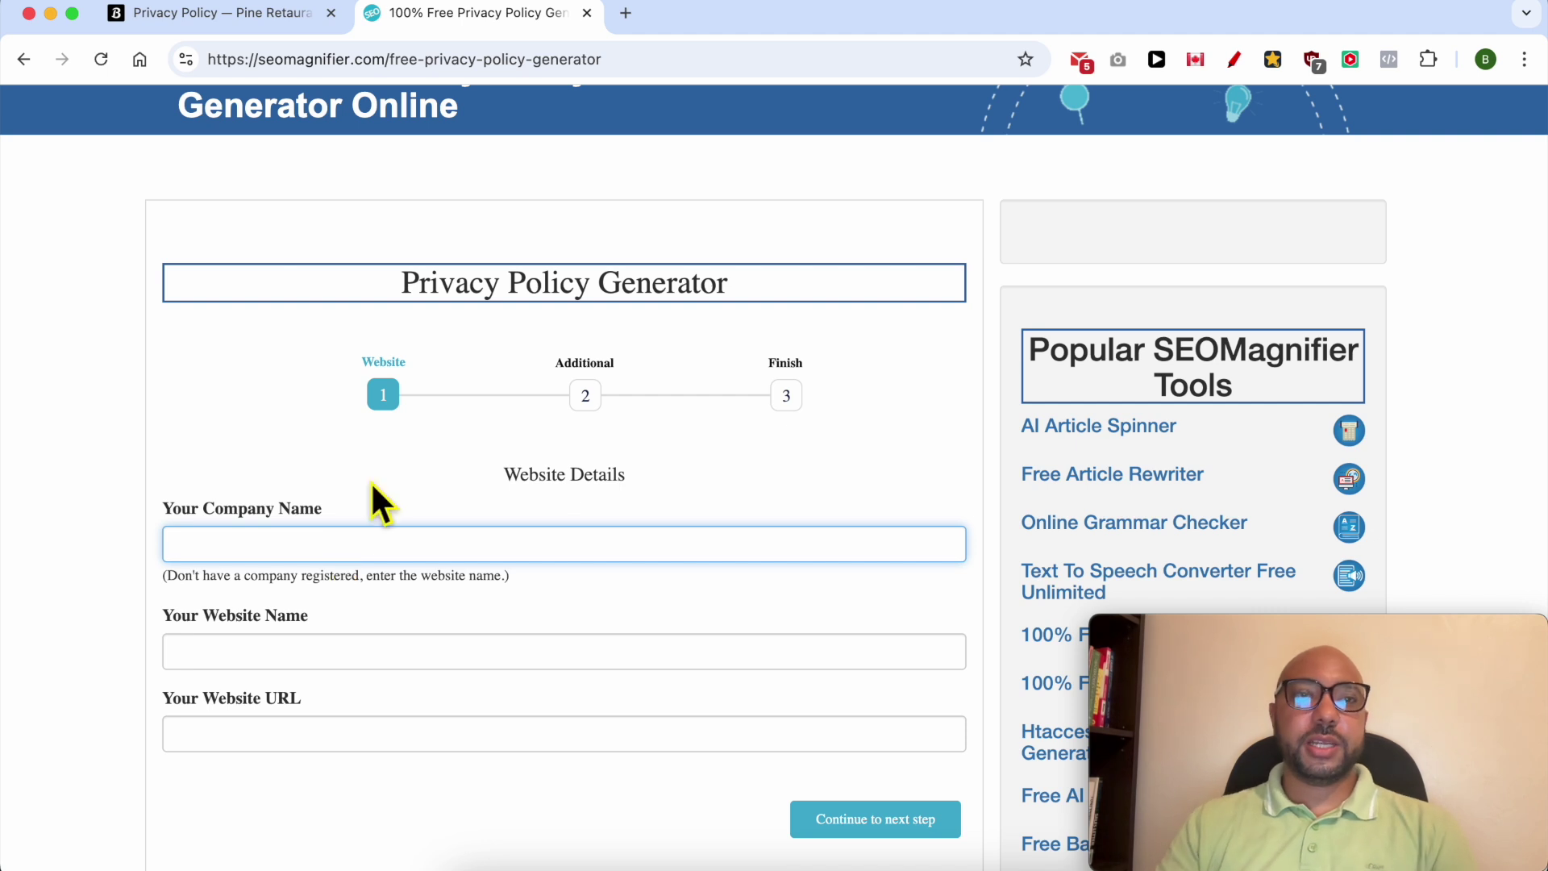
left_click(284, 30)
left_click(440, 18)
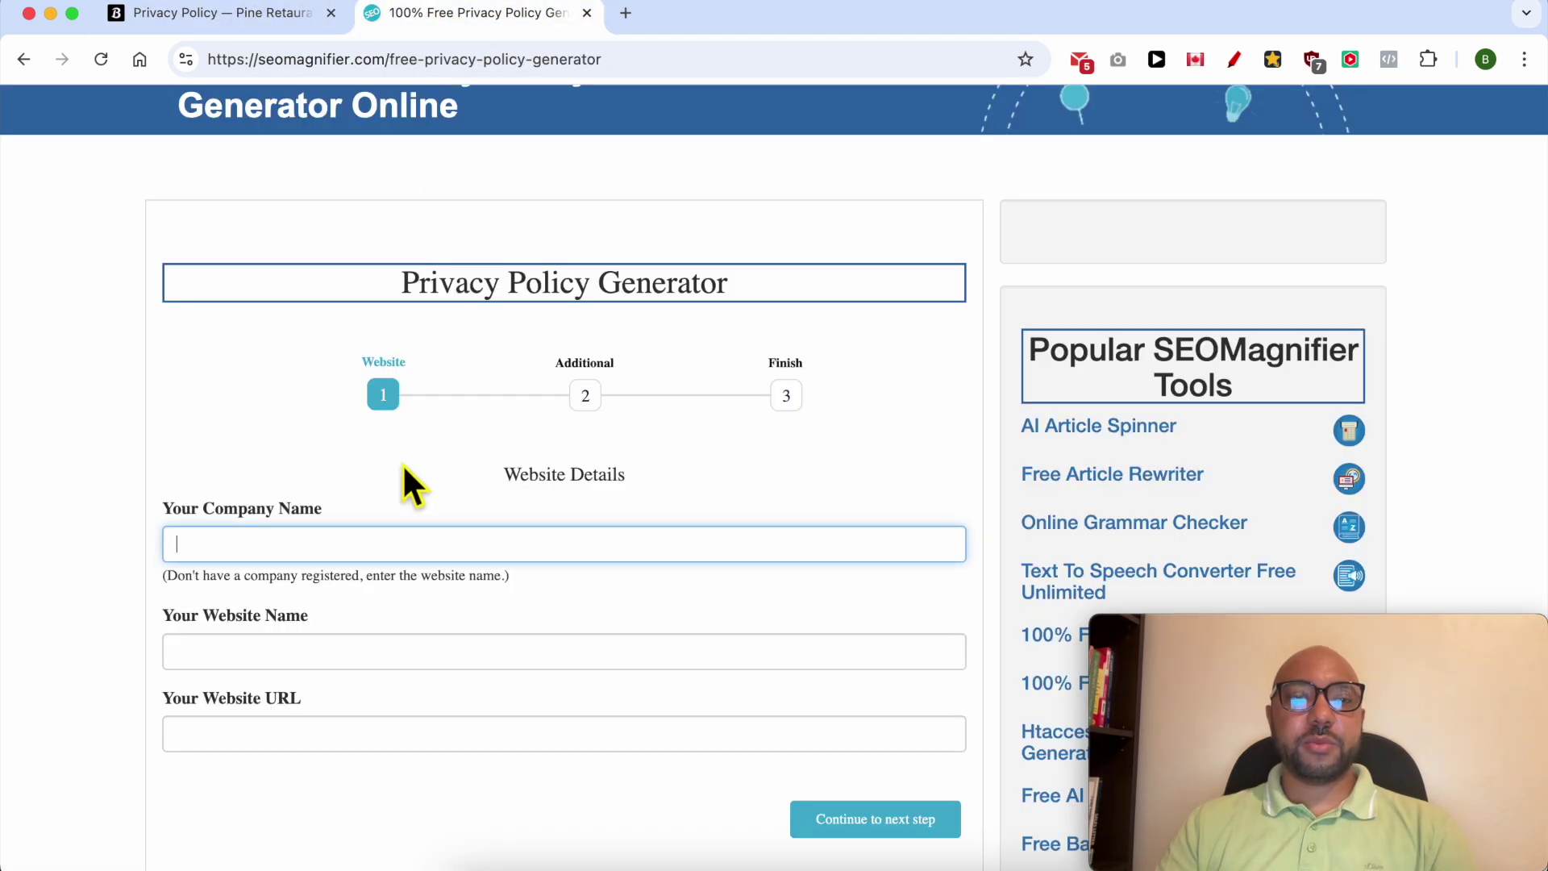
type("Fine Res")
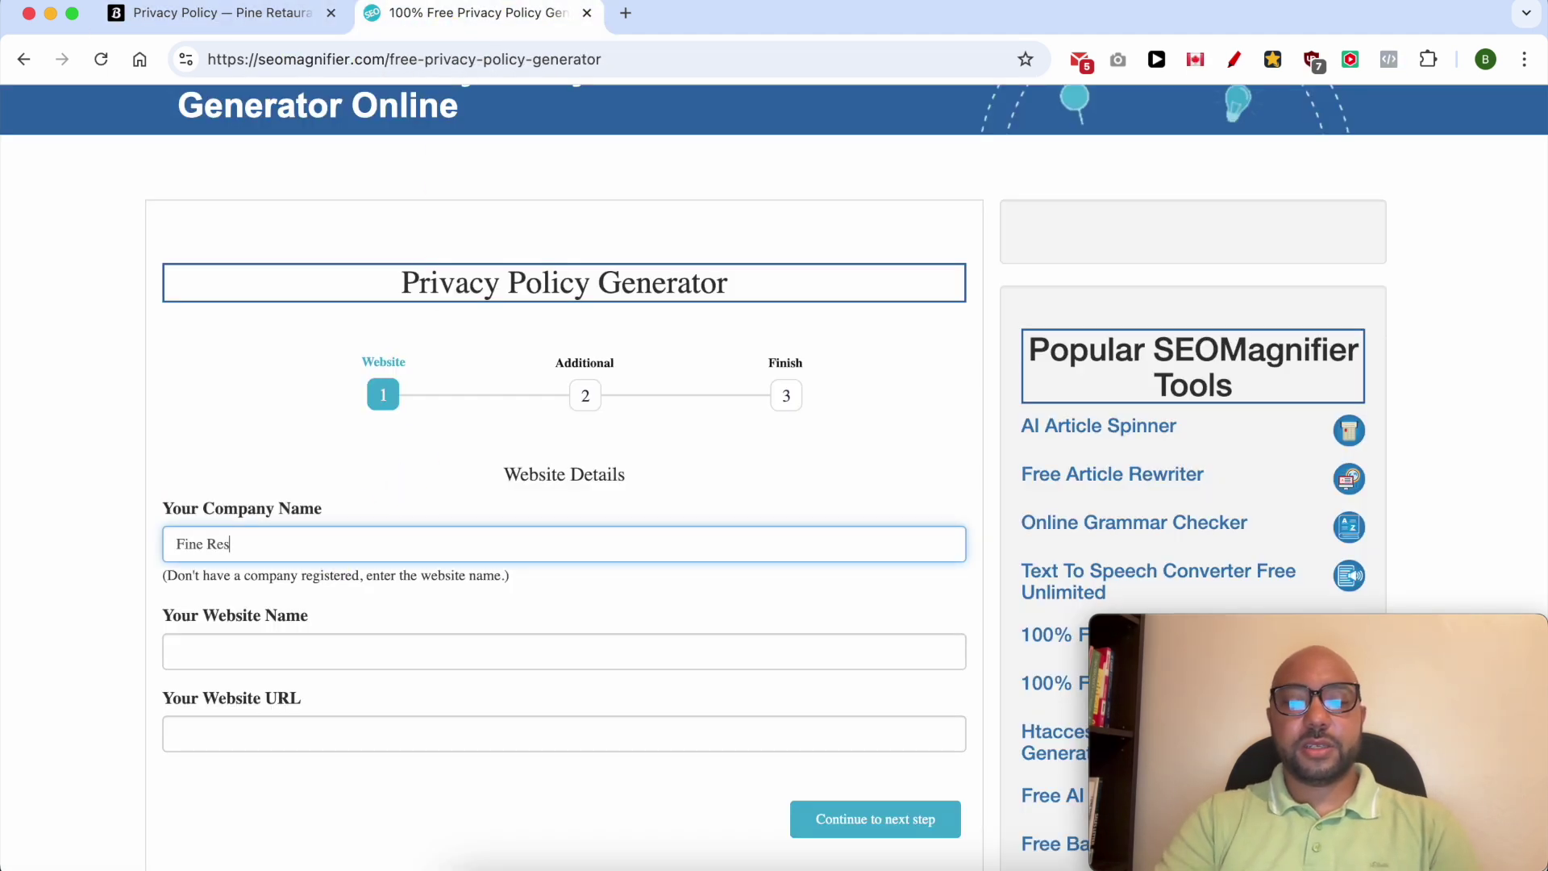
type("taurant")
key("super+a")
key("super+c")
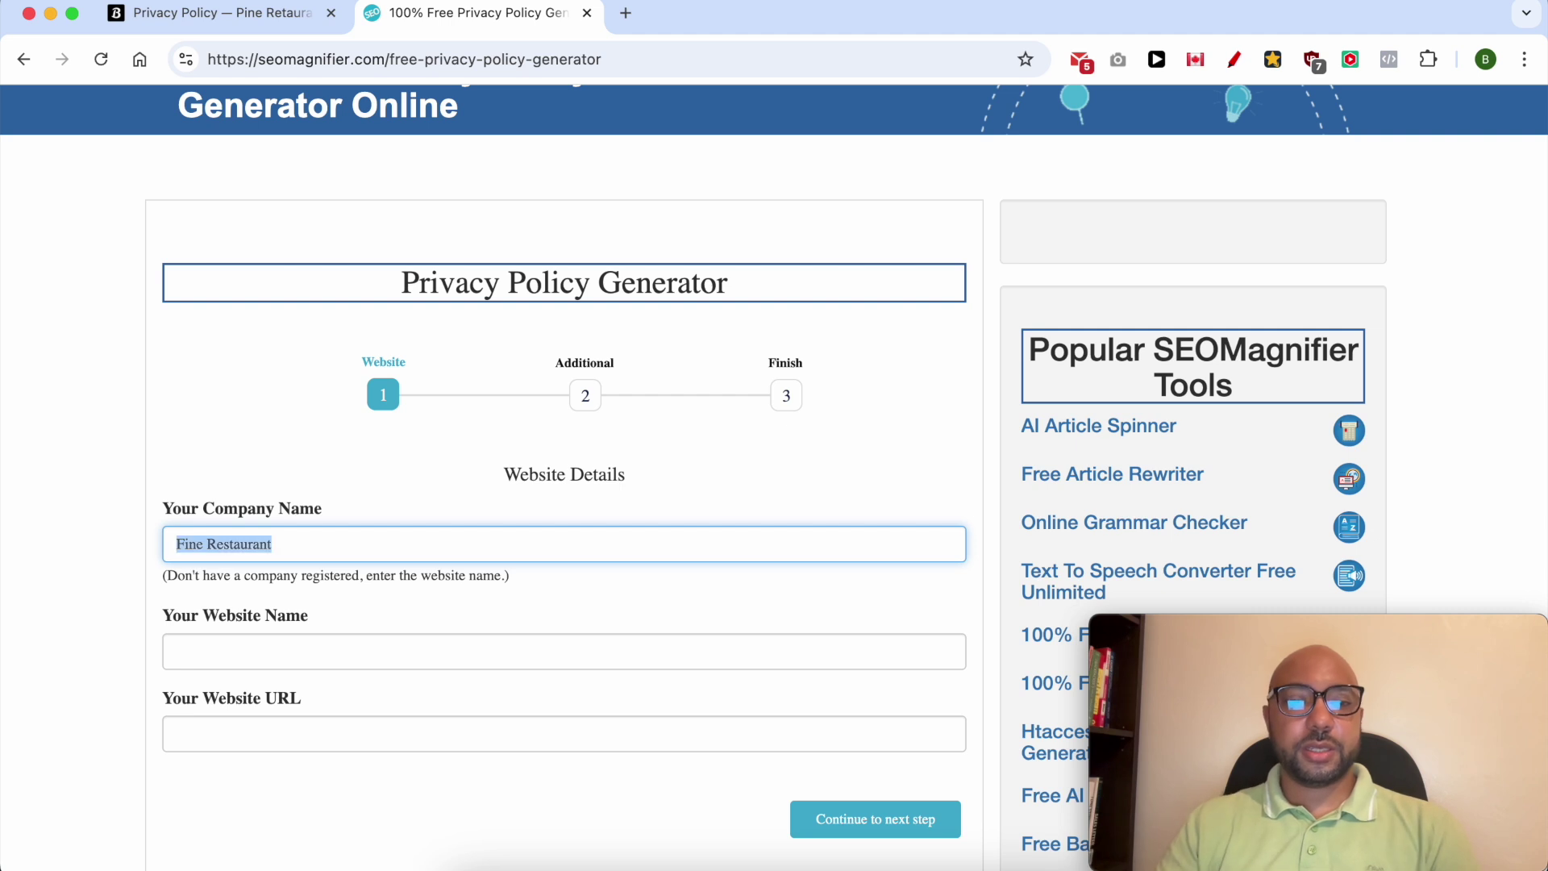
left_click(296, 654)
key("super+v")
scroll(377, 637, "down", 3)
left_click(288, 536)
left_click(226, 13)
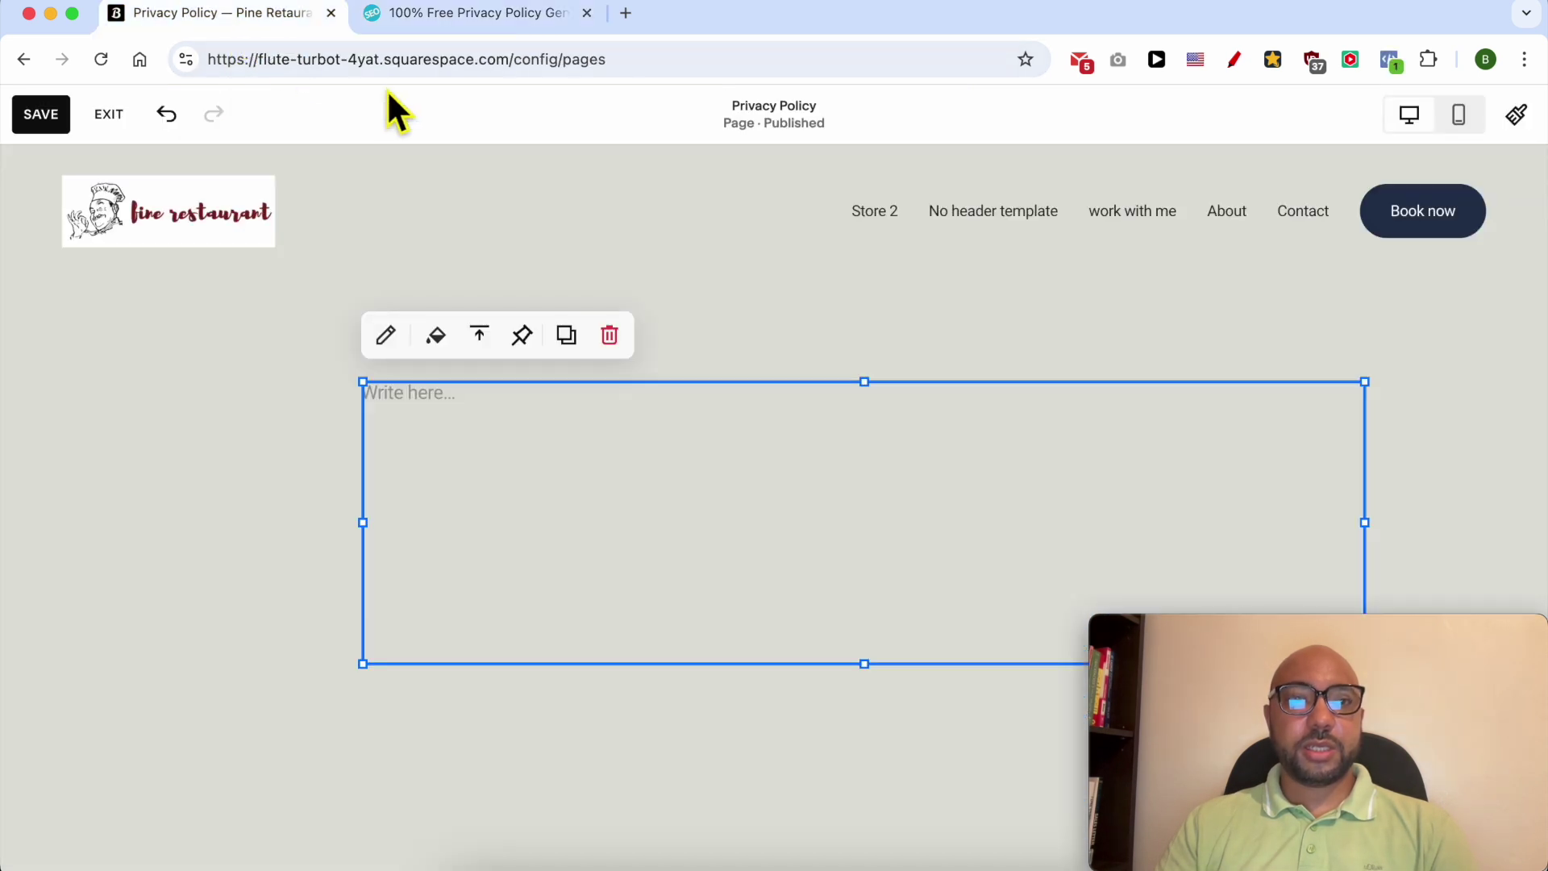
left_click(510, 62)
left_click_drag(520, 64, 193, 69)
right_click(269, 70)
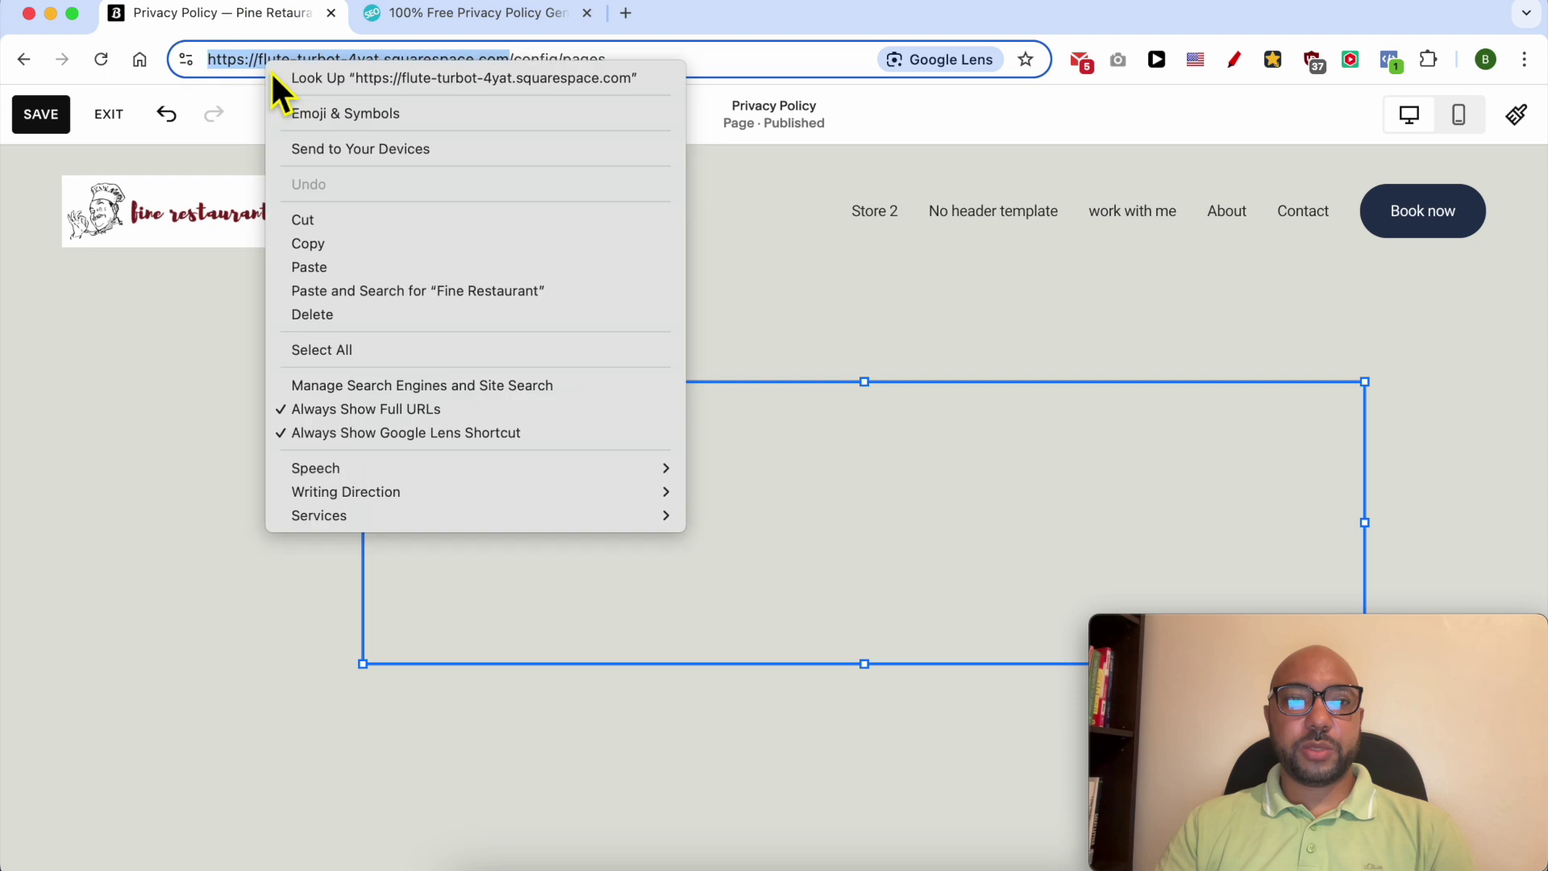
left_click(326, 243)
left_click(433, 31)
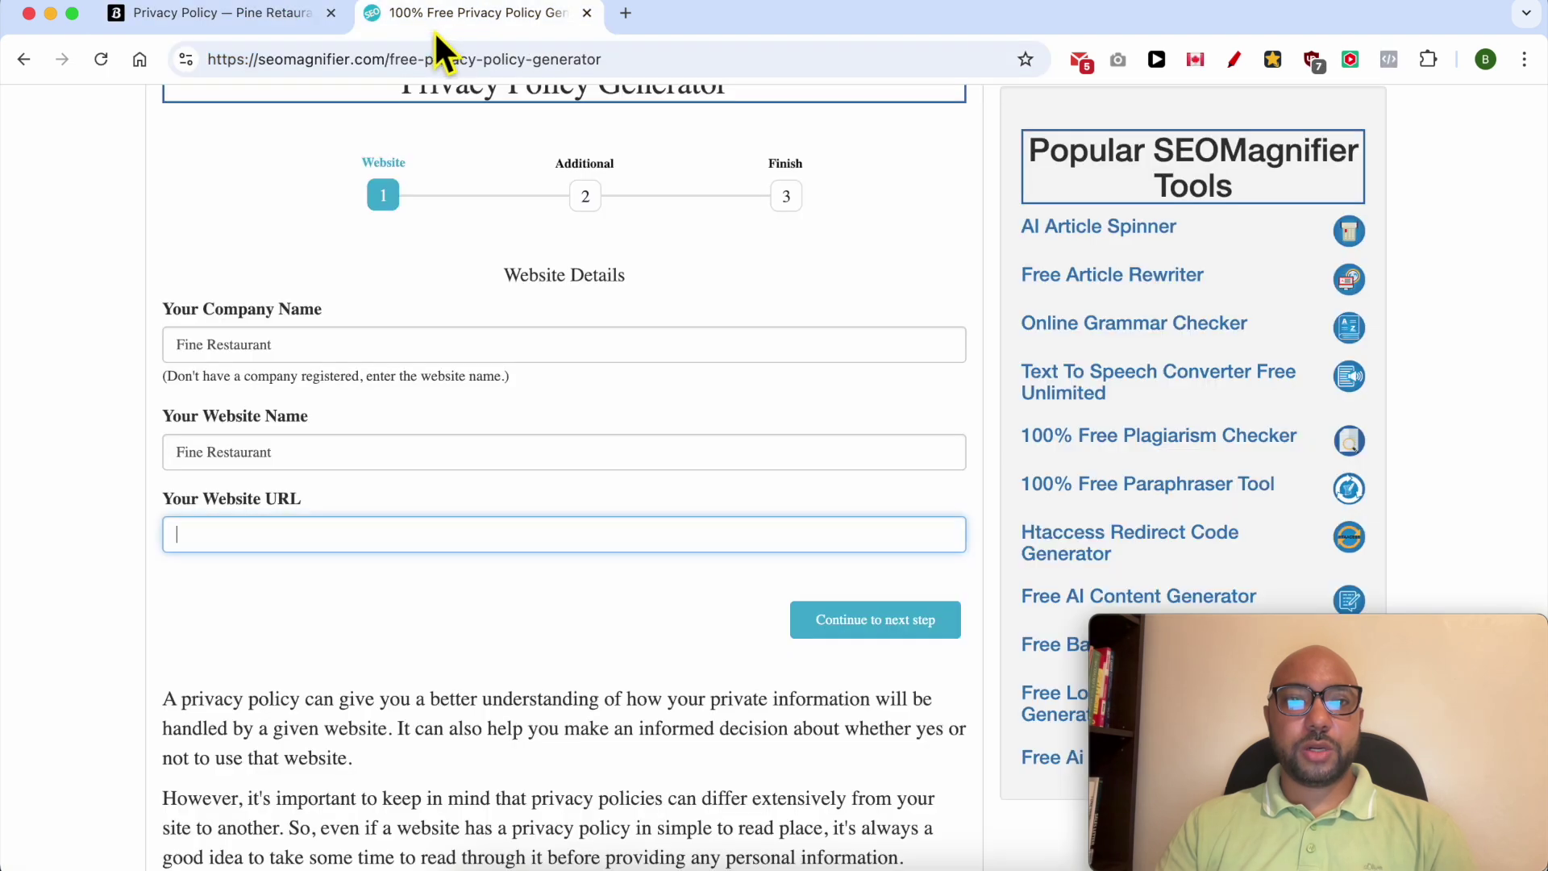
right_click(307, 540)
left_click(398, 567)
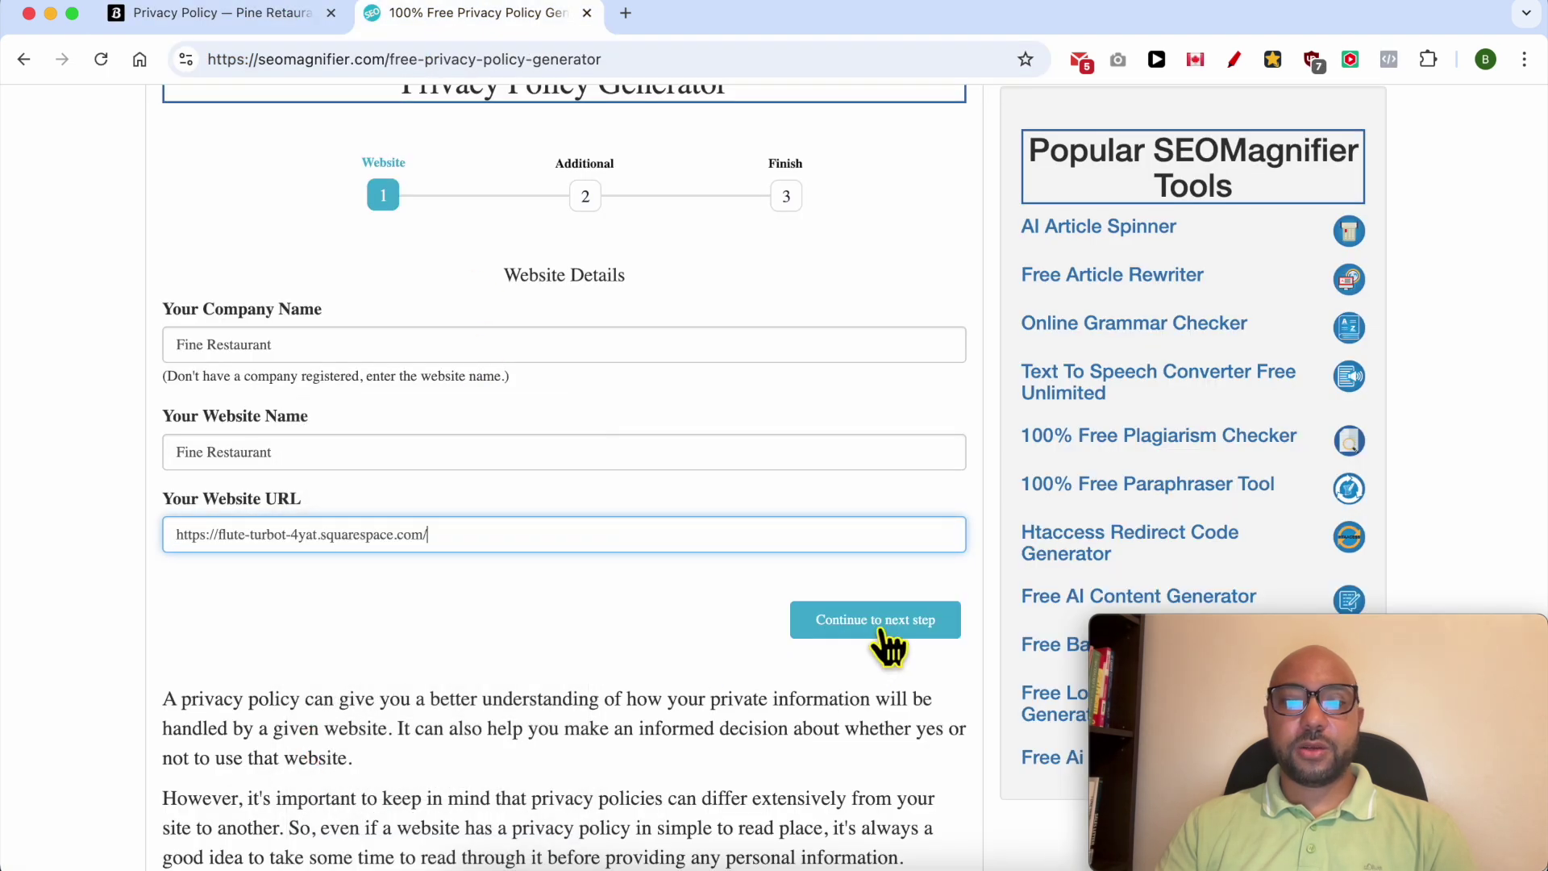
left_click(879, 629)
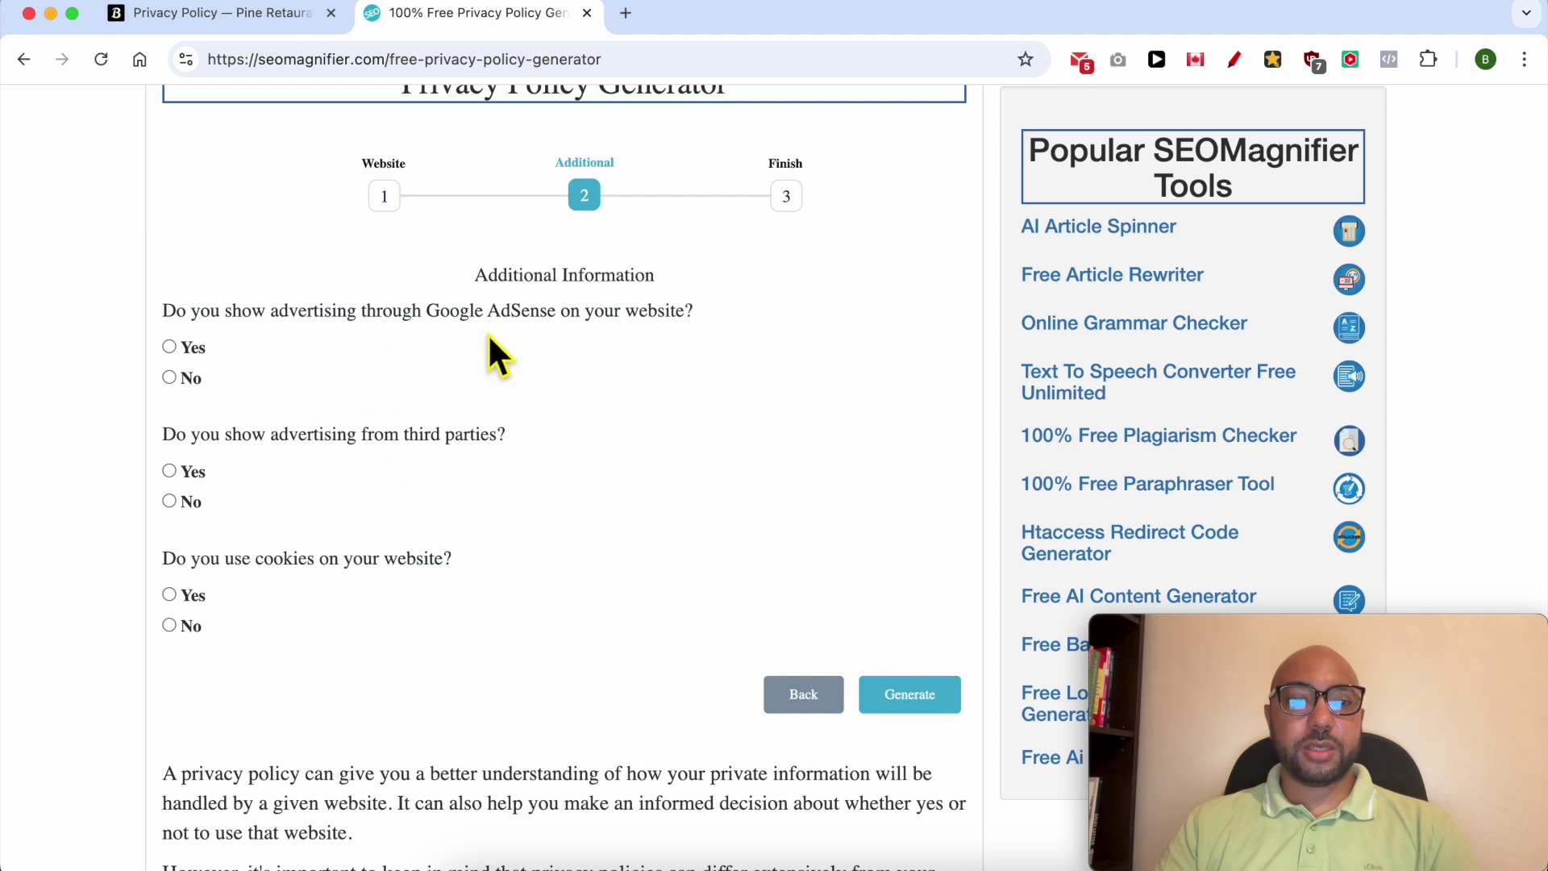
- Answer No to Google AdSense and third-party advertising, then generate the privacy policy and download it as HTML
left_click(173, 377)
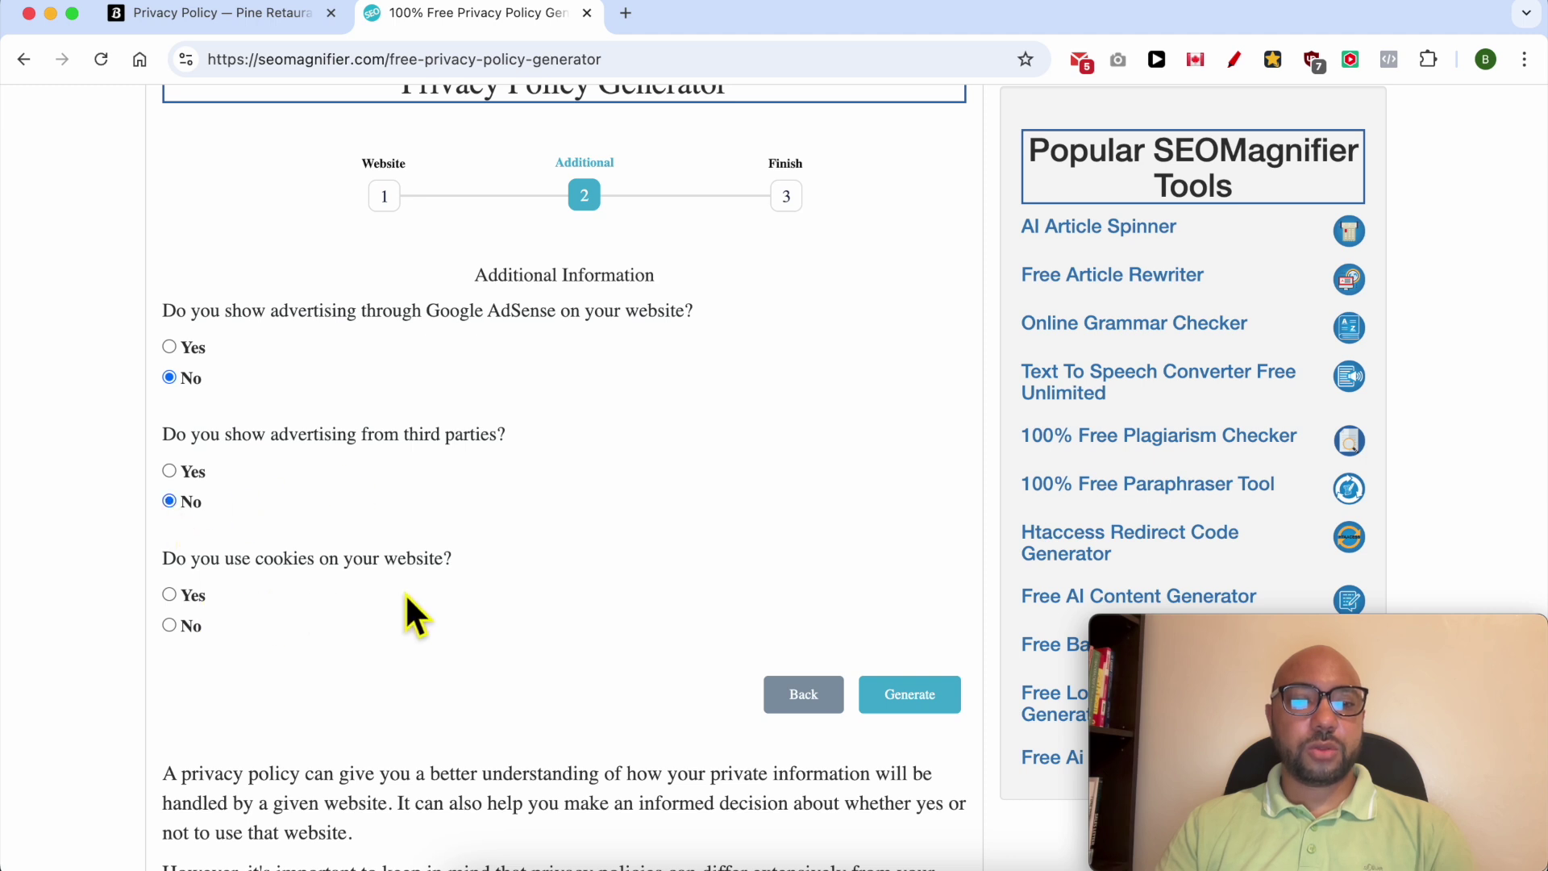
left_click(919, 699)
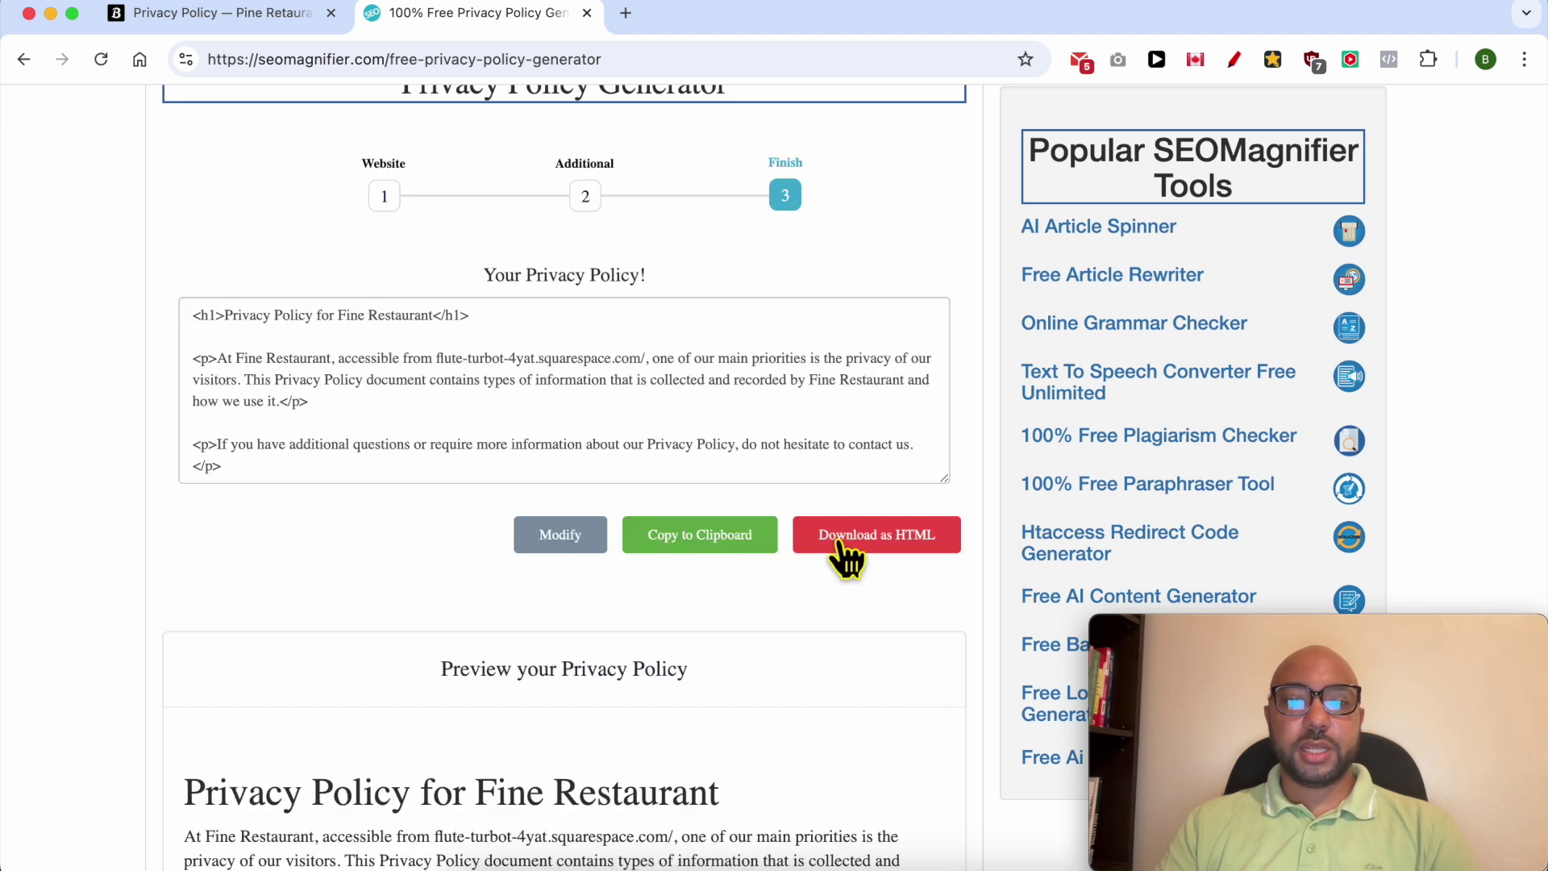
left_click(882, 540)
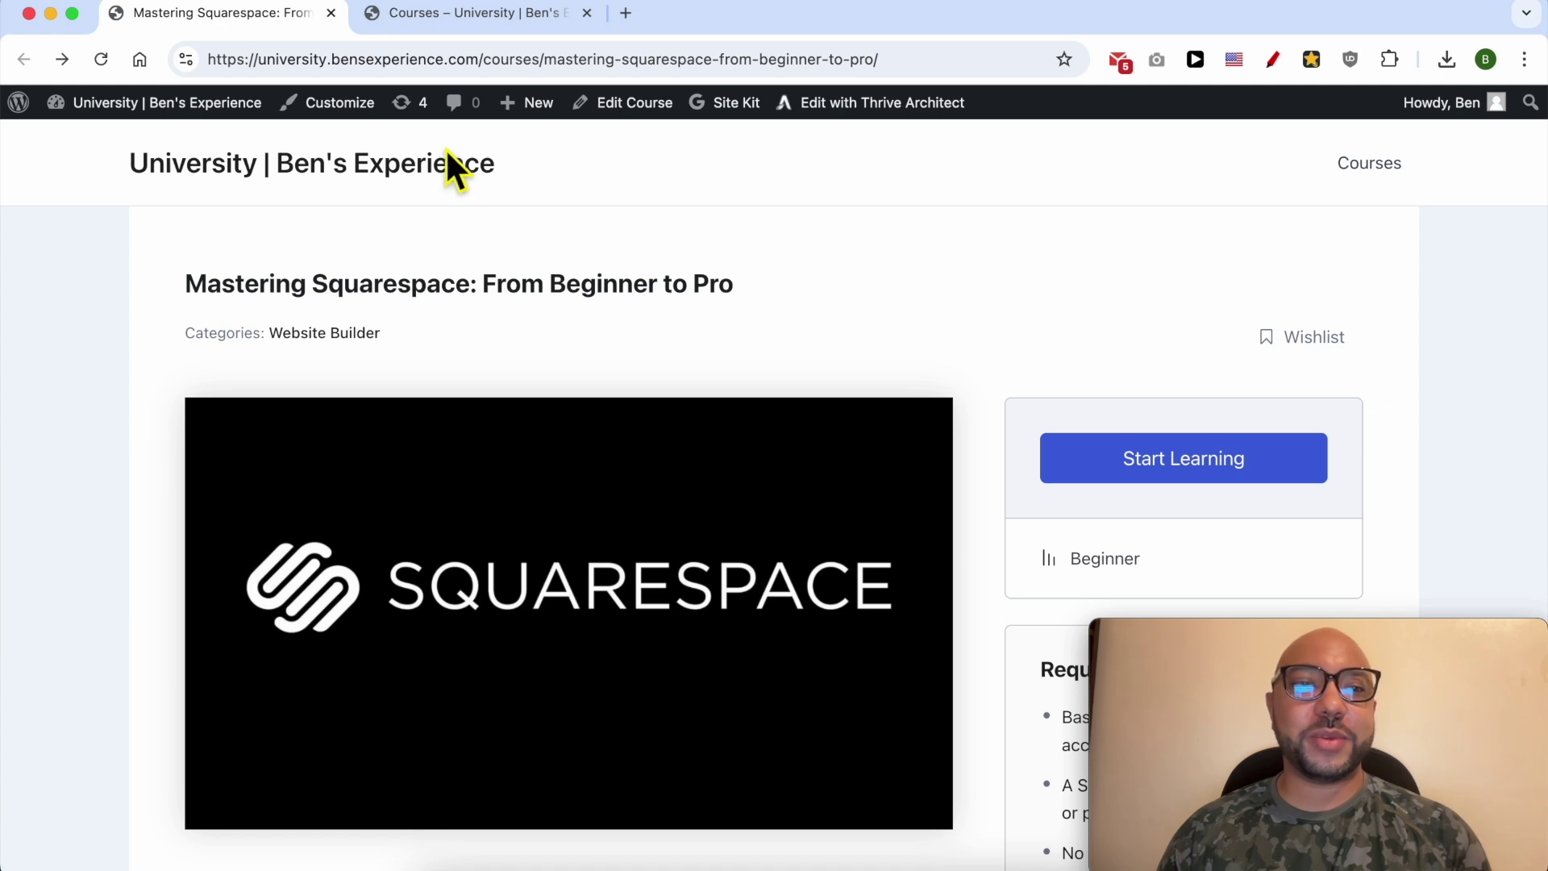
- Examine the Mastering Squarespace: From Beginner to Pro course page, from its title and description down to the course content
triple_click(560, 161)
left_click(792, 283)
triple_click(767, 282)
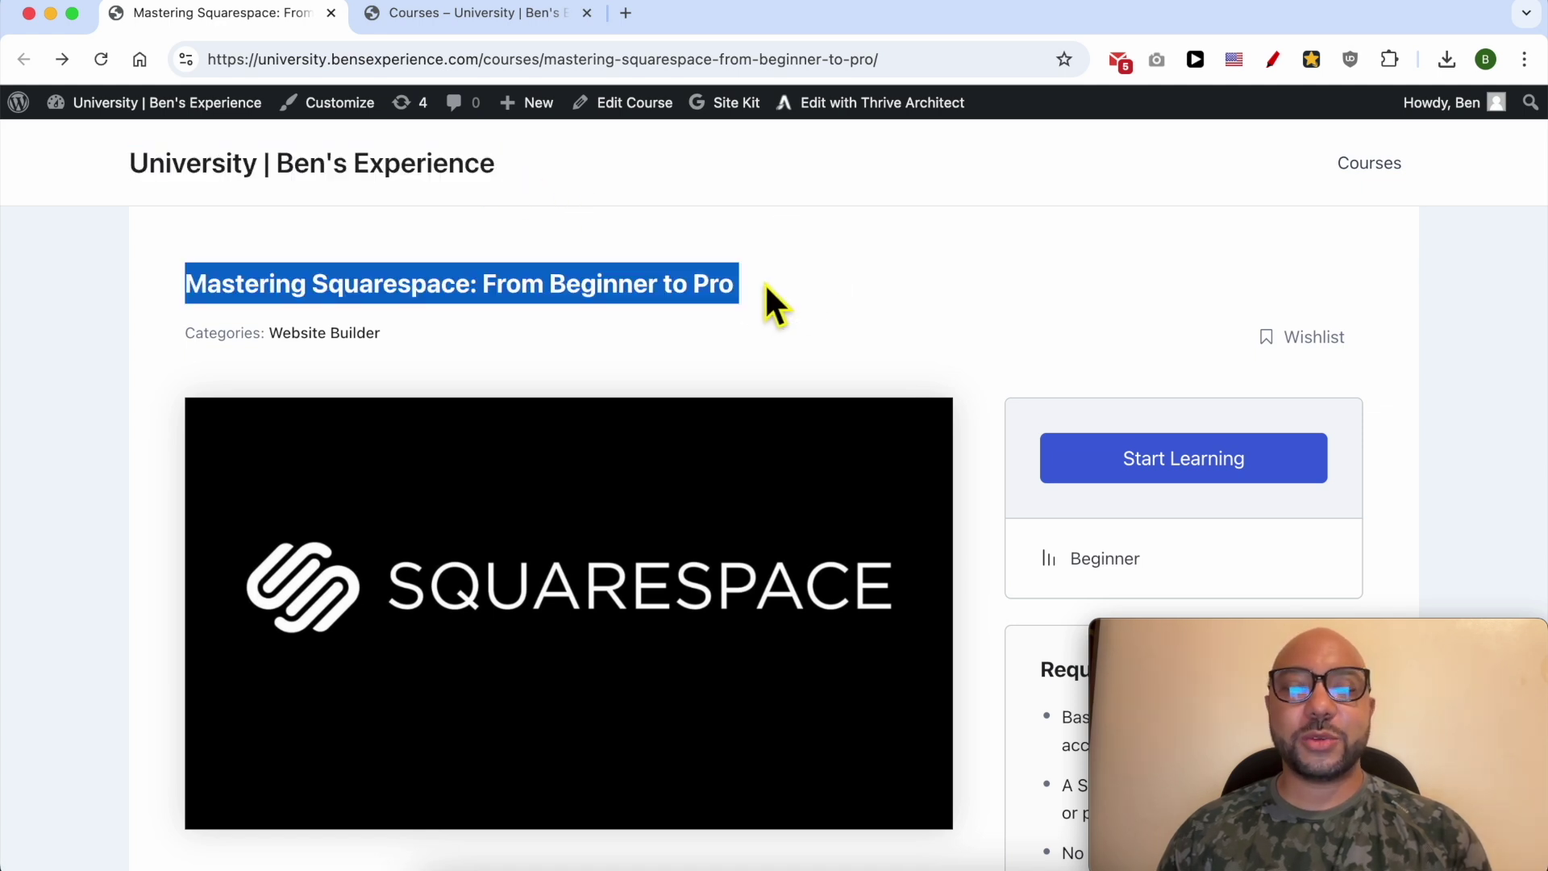
left_click(765, 283)
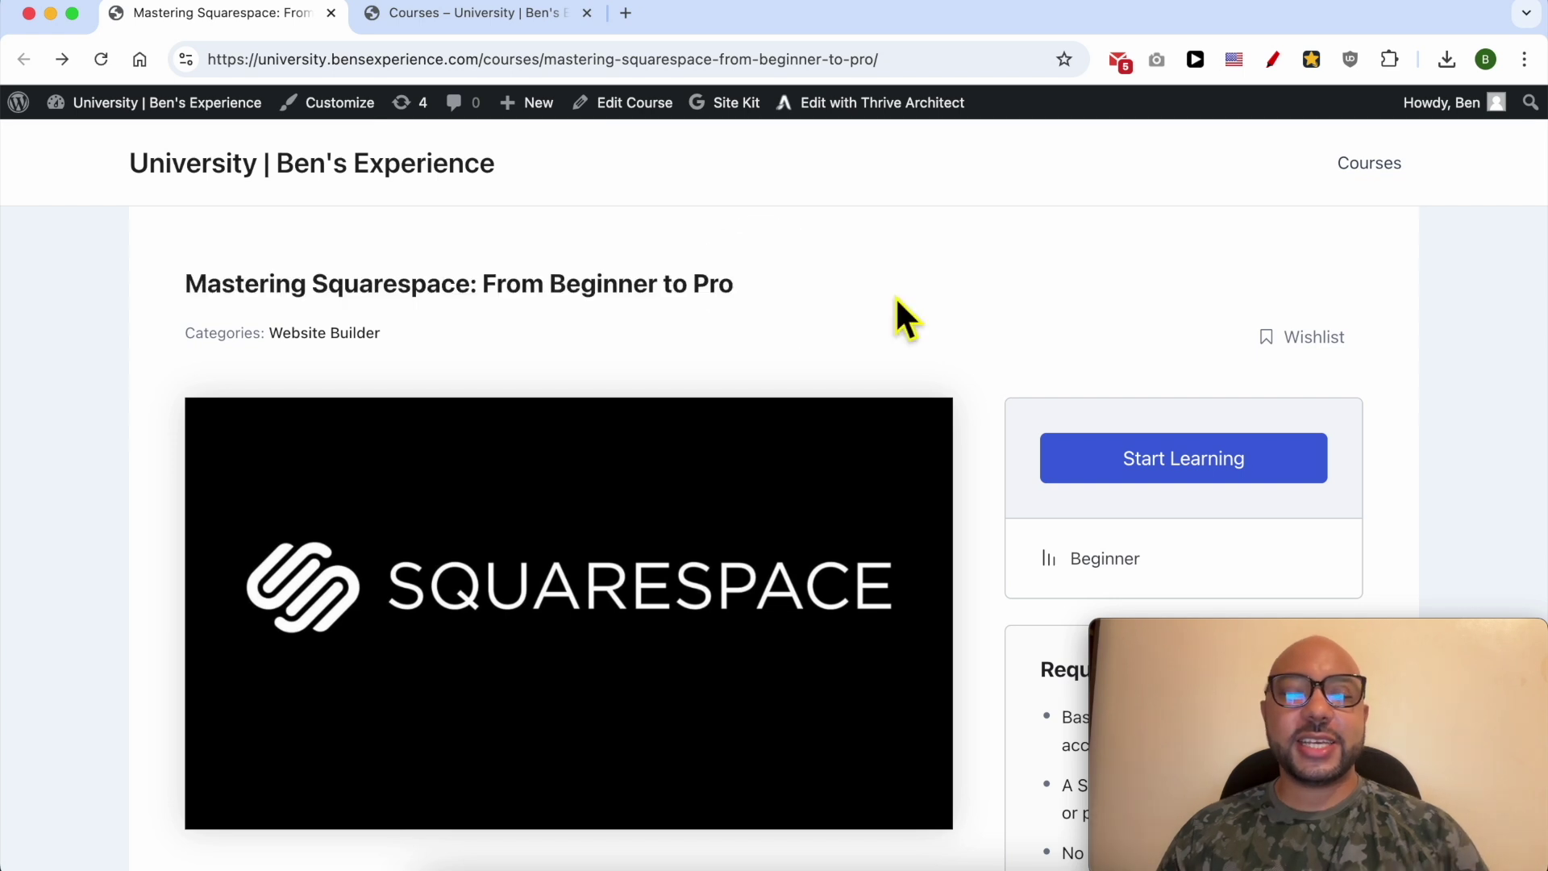
scroll(819, 371, "down", 5)
scroll(659, 520, "down", 3)
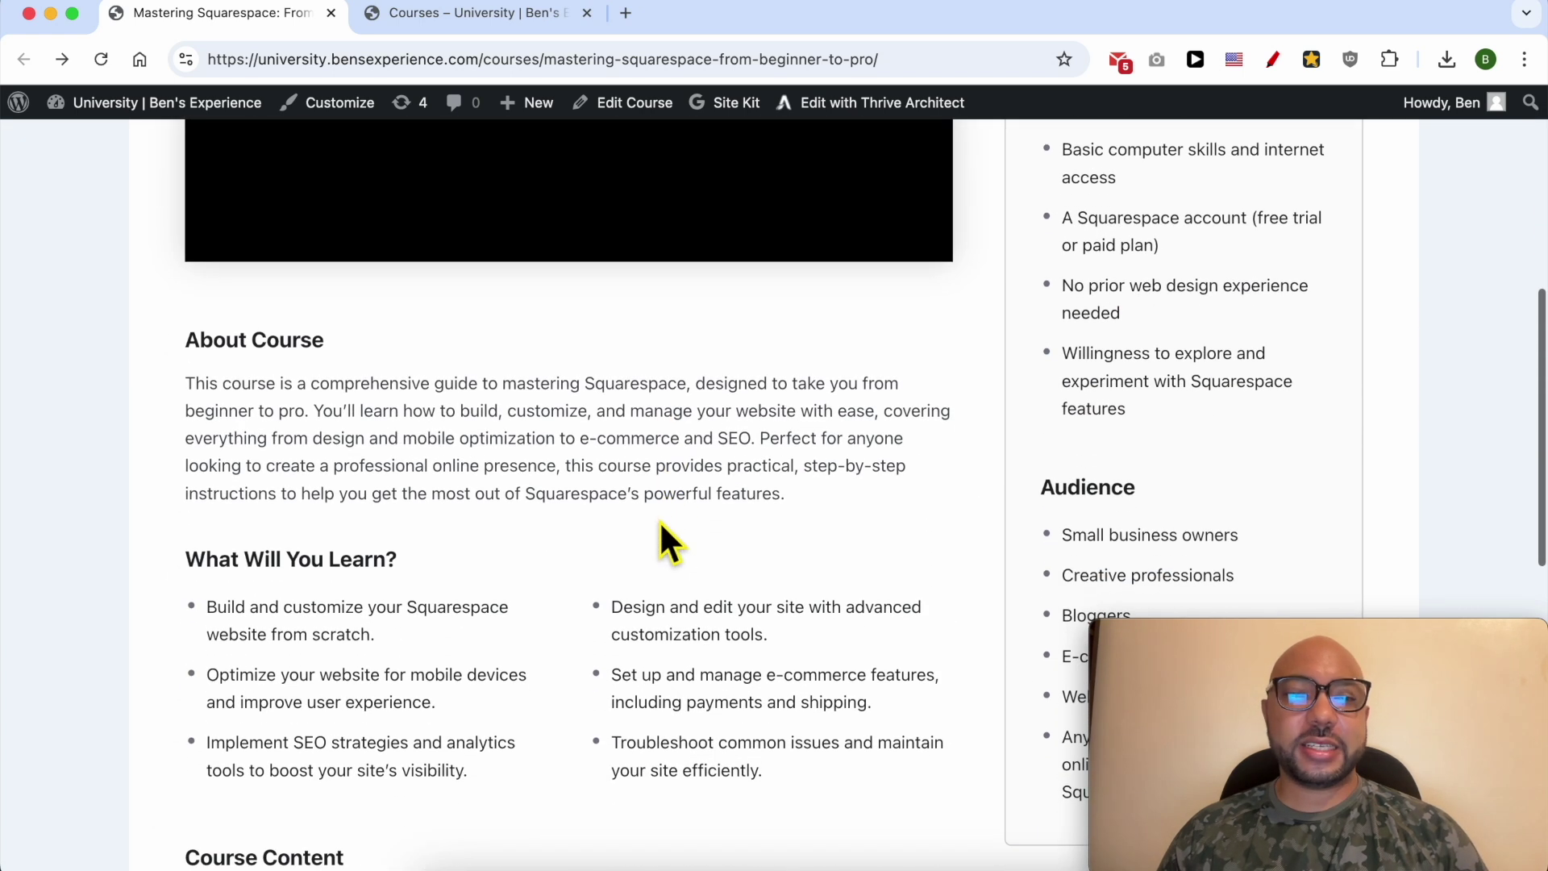
scroll(660, 524, "down", 6)
scroll(323, 548, "down", 1)
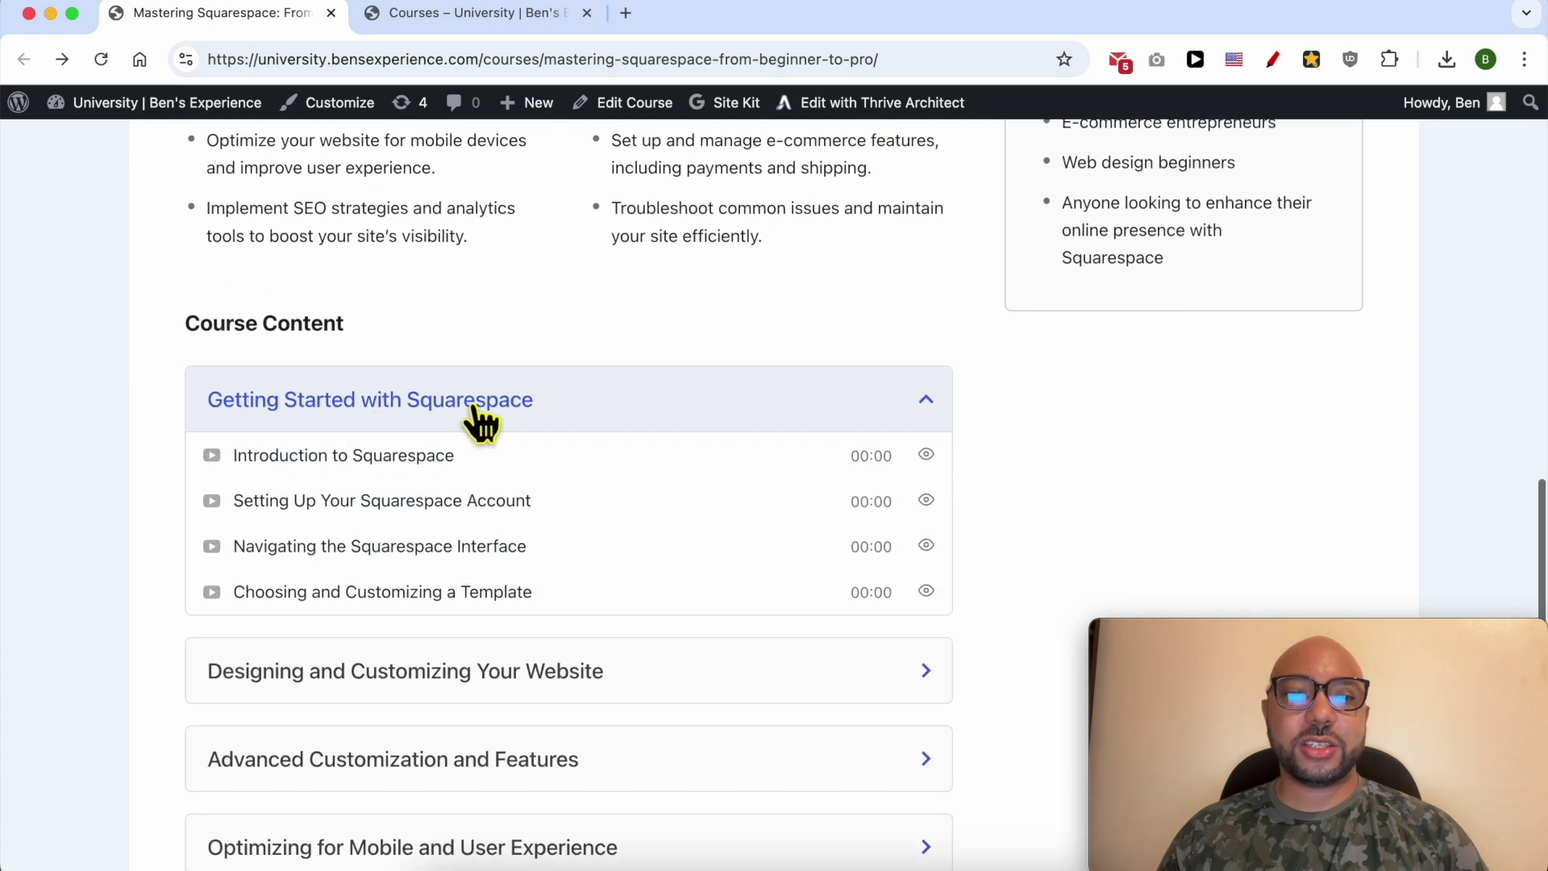
- Examine the lessons in each Course Content section, from Designing and Customizing Your Website through Advanced Tips and Best Practices
scroll(379, 650, "down", 3)
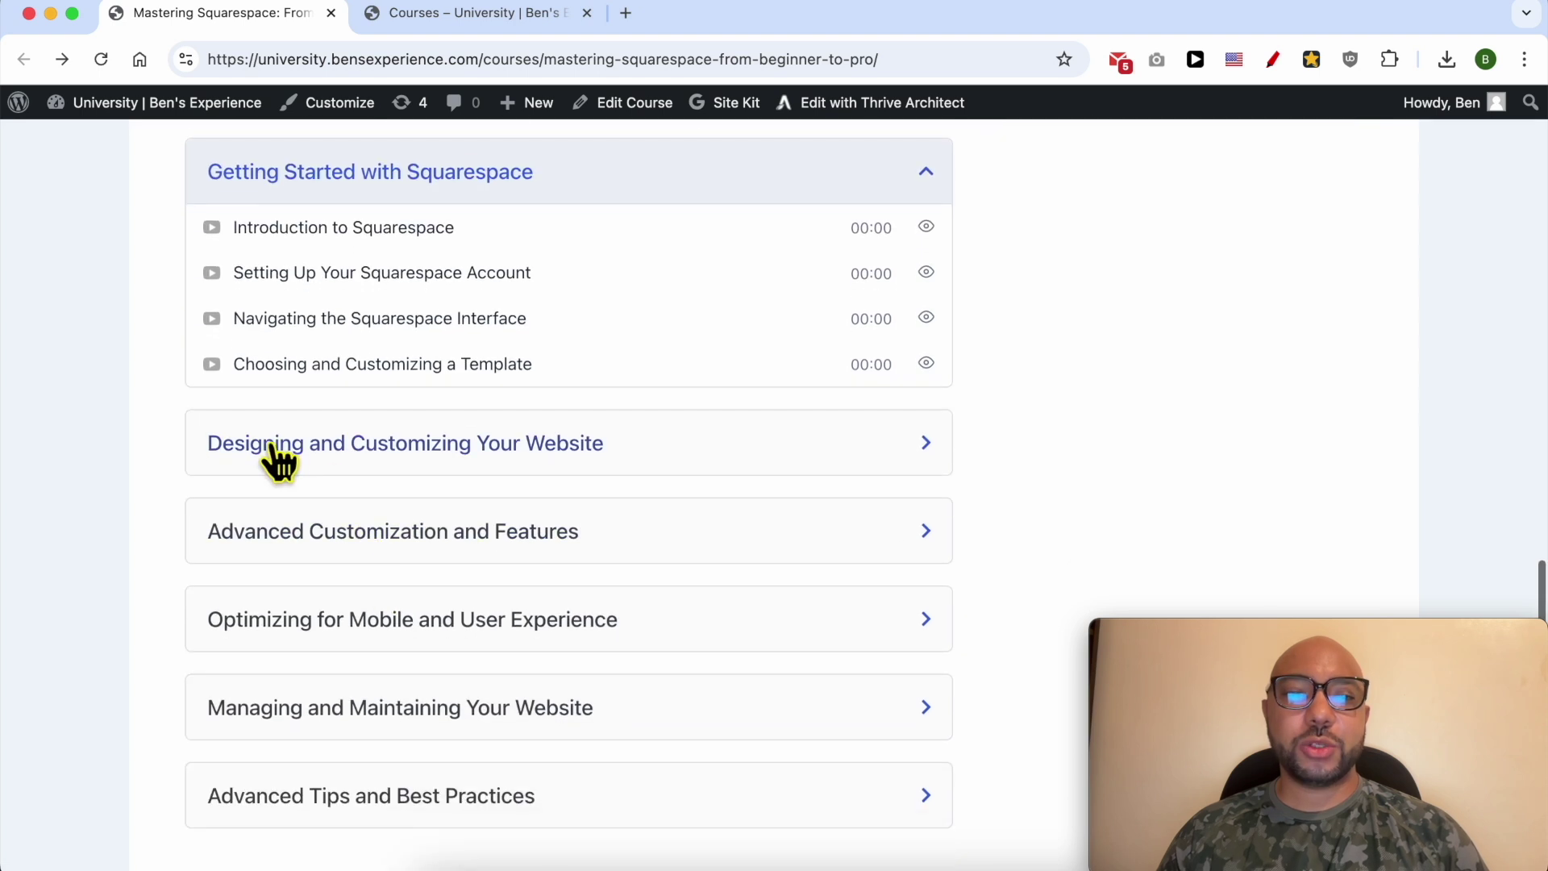
left_click(541, 450)
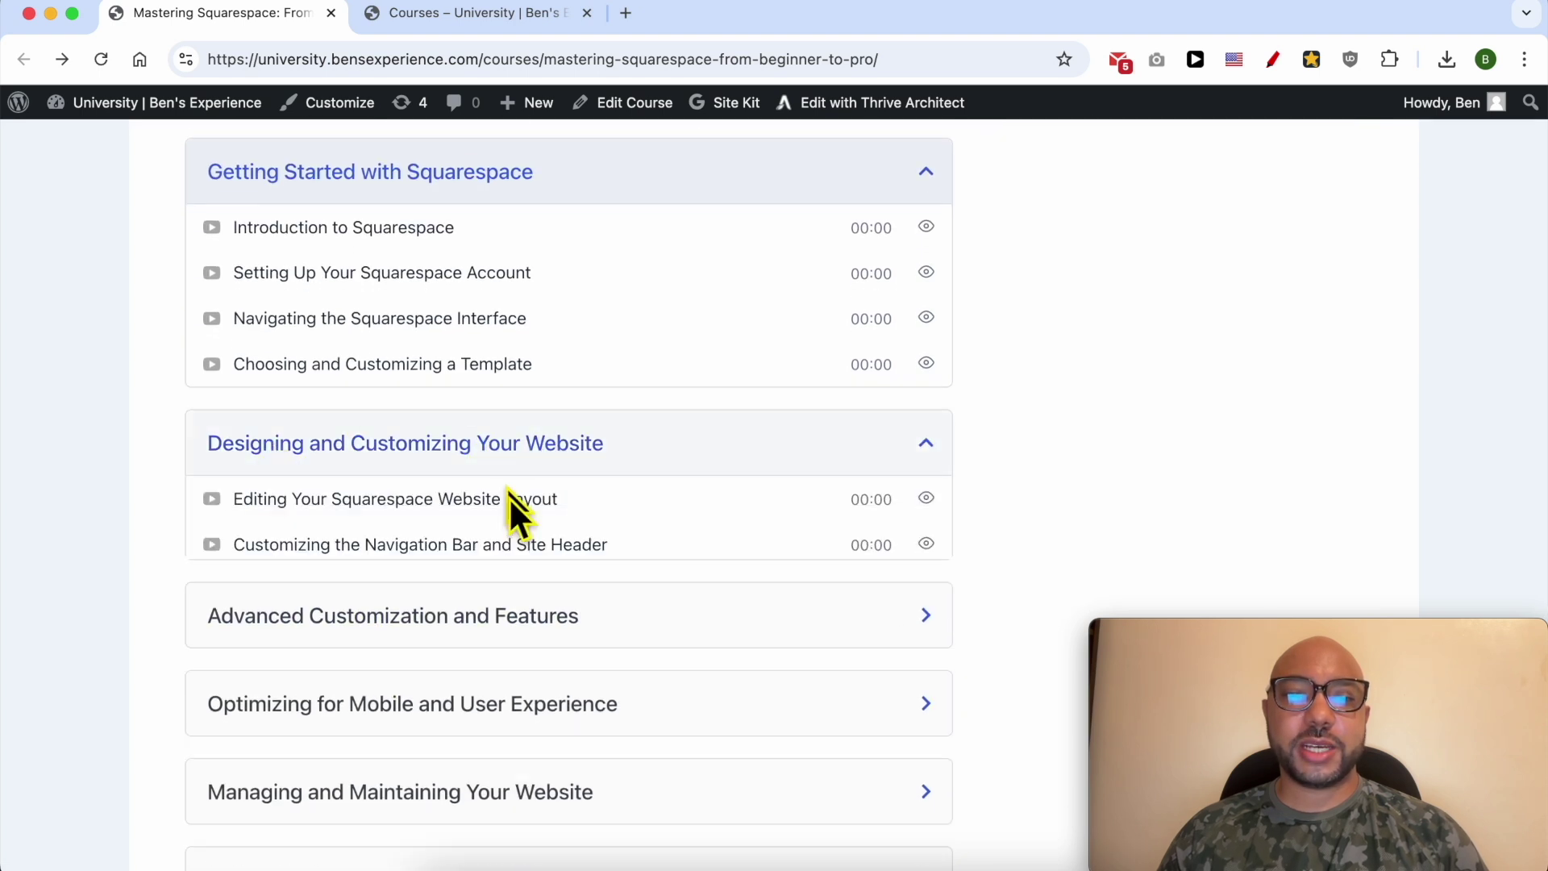
left_click(484, 710)
scroll(484, 709, "down", 3)
scroll(439, 476, "down", 3)
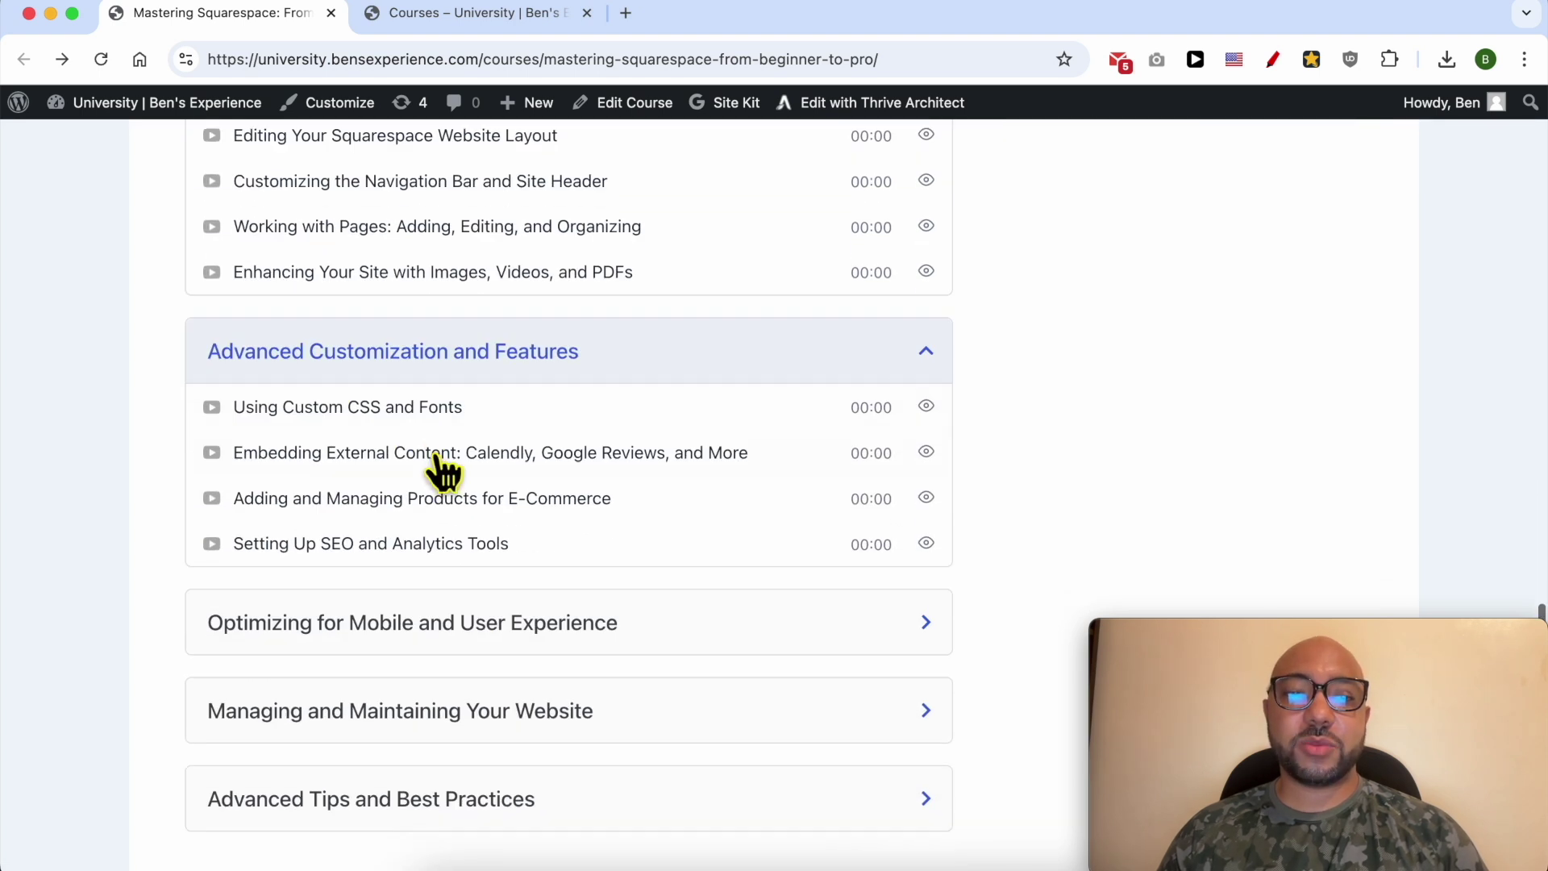
left_click(308, 524)
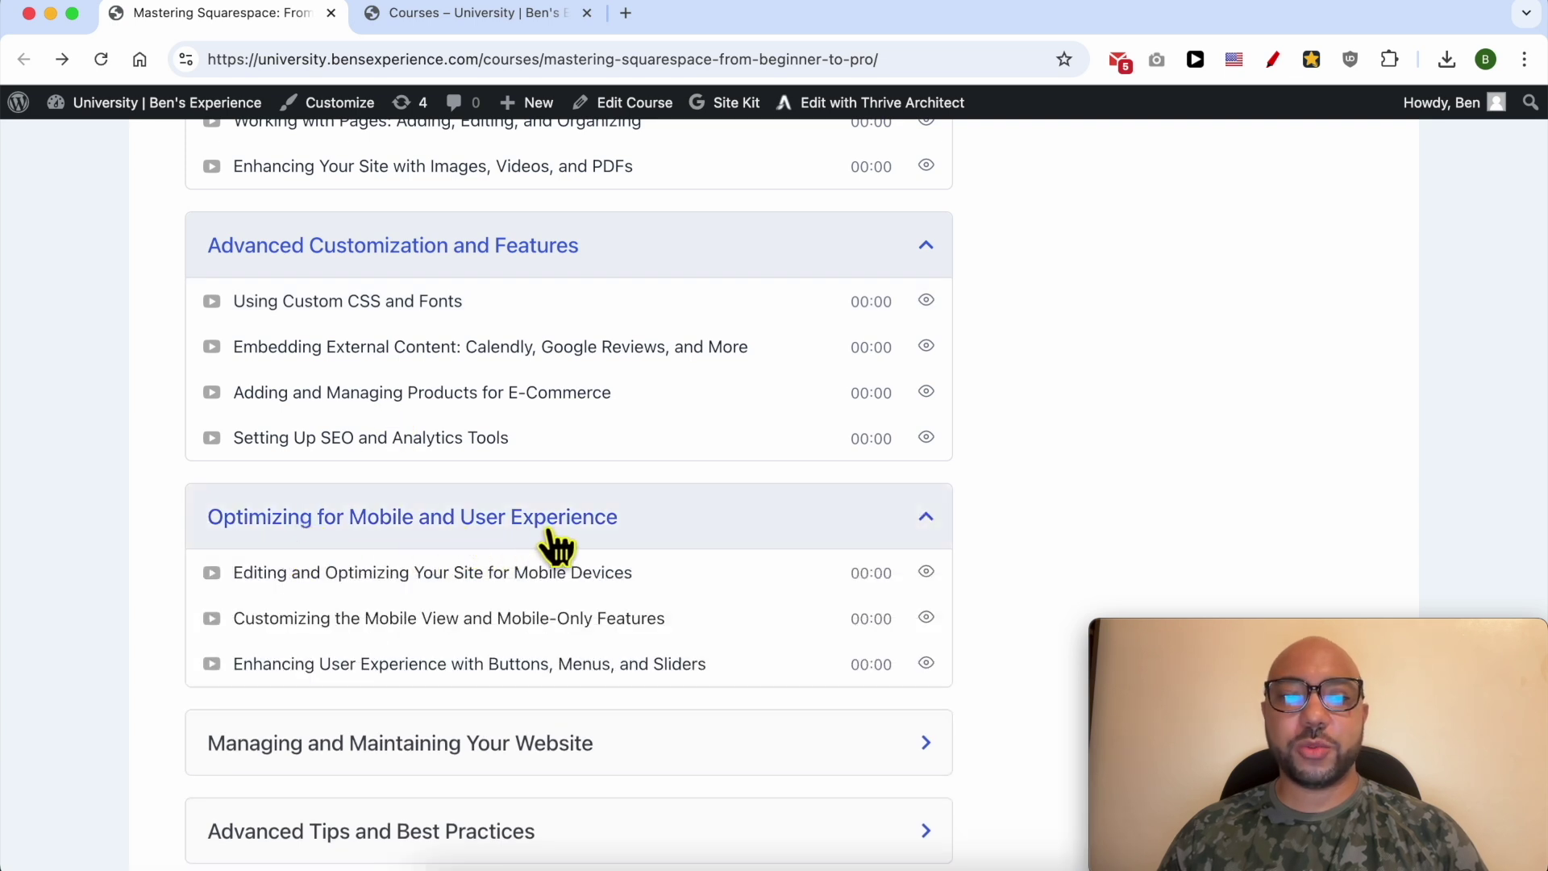
scroll(564, 564, "down", 3)
left_click(359, 605)
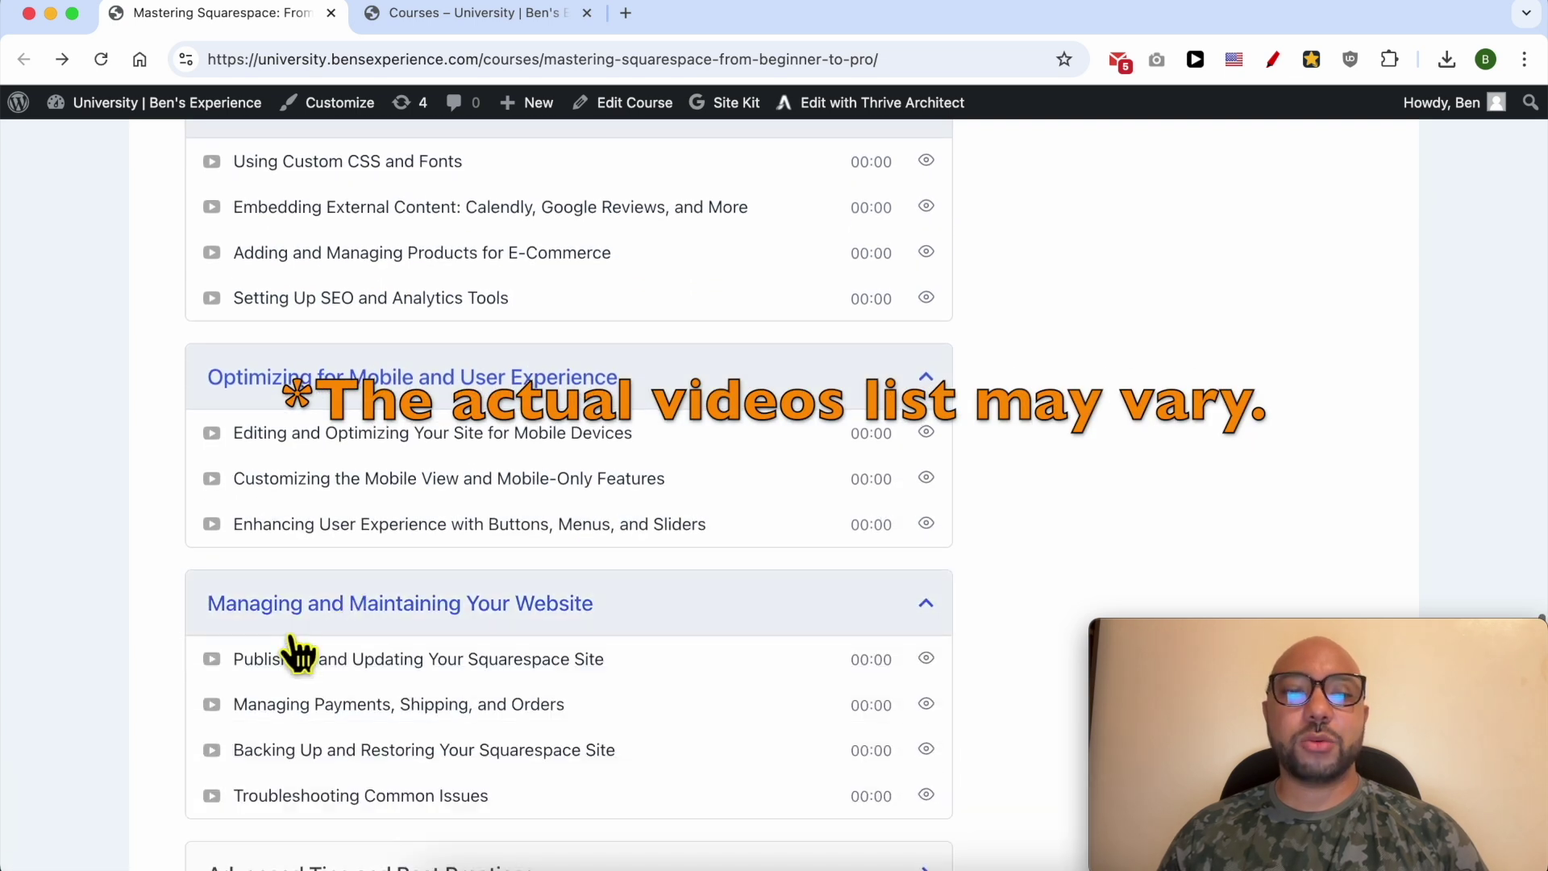
scroll(328, 639, "down", 3)
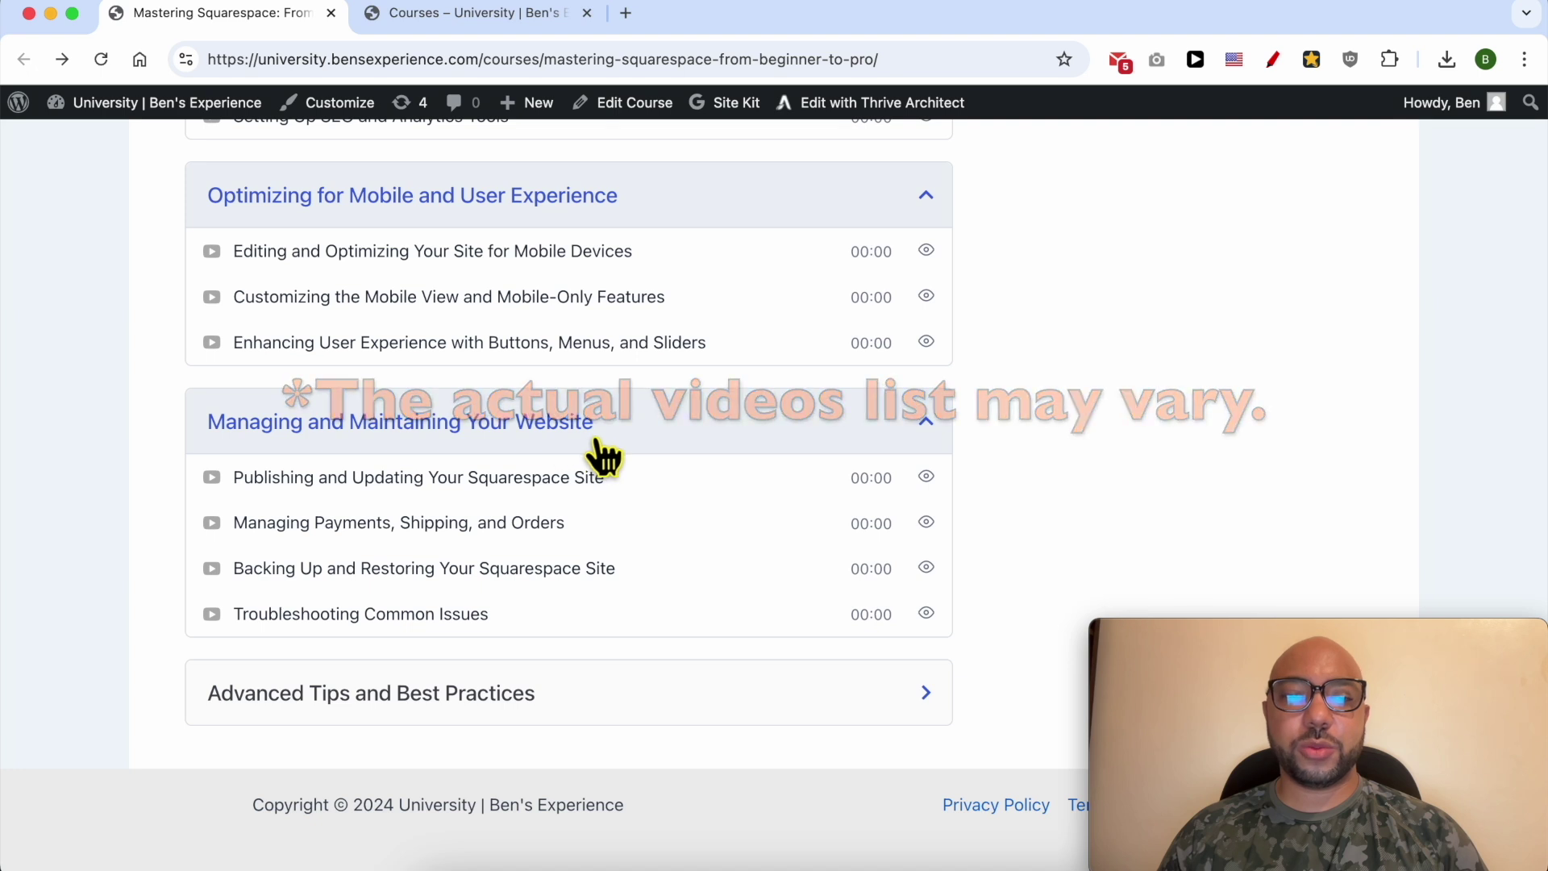
left_click(419, 700)
scroll(415, 525, "up", 20)
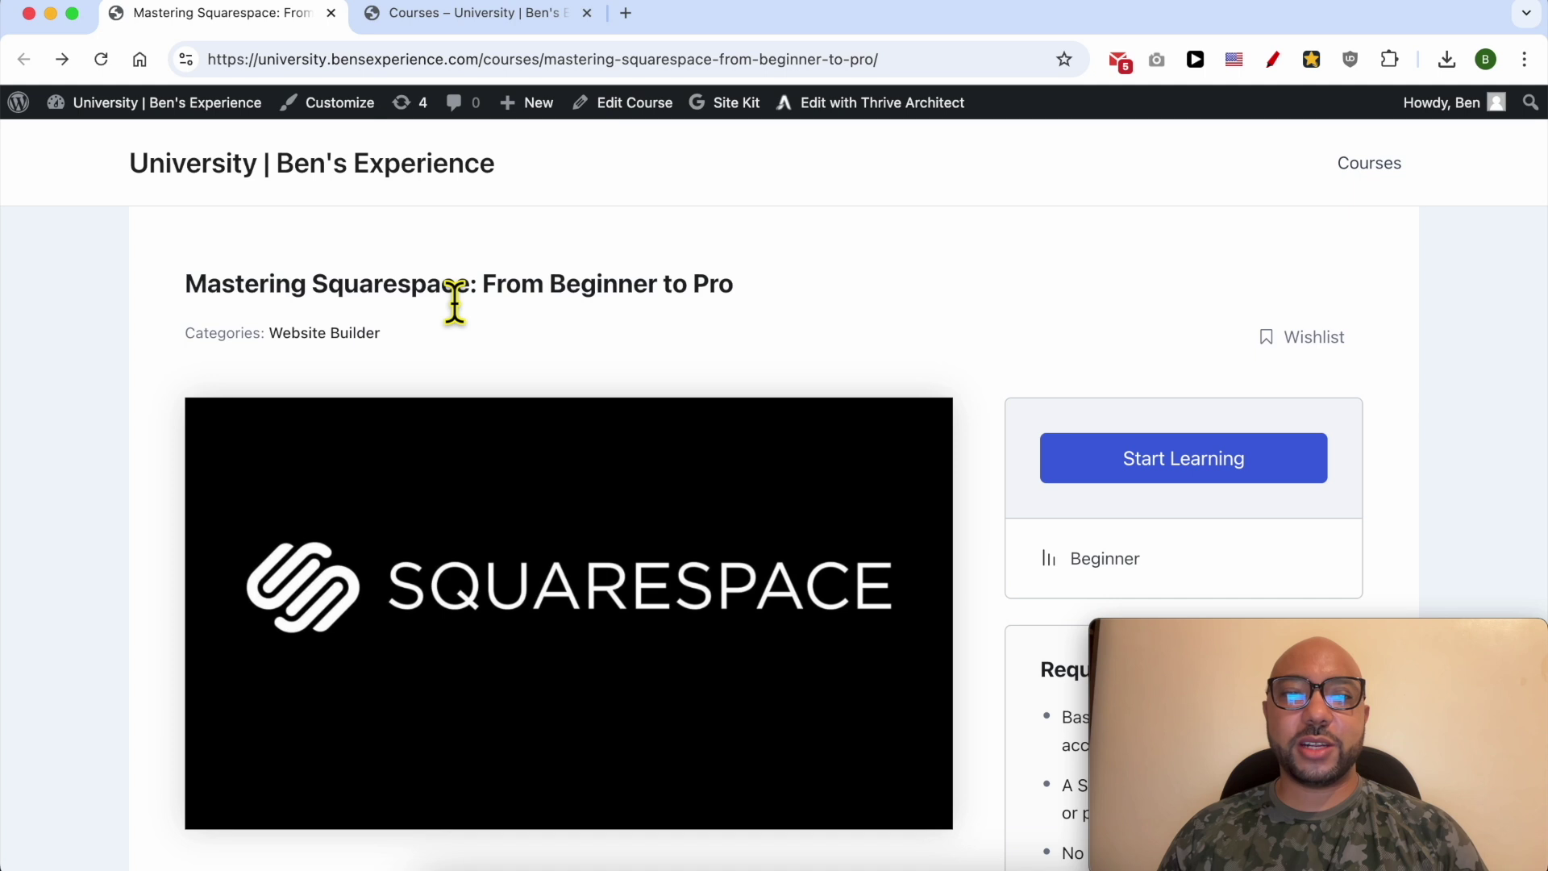
- Look through the university's full course catalog and highlight the address of the courses page
left_click(524, 13)
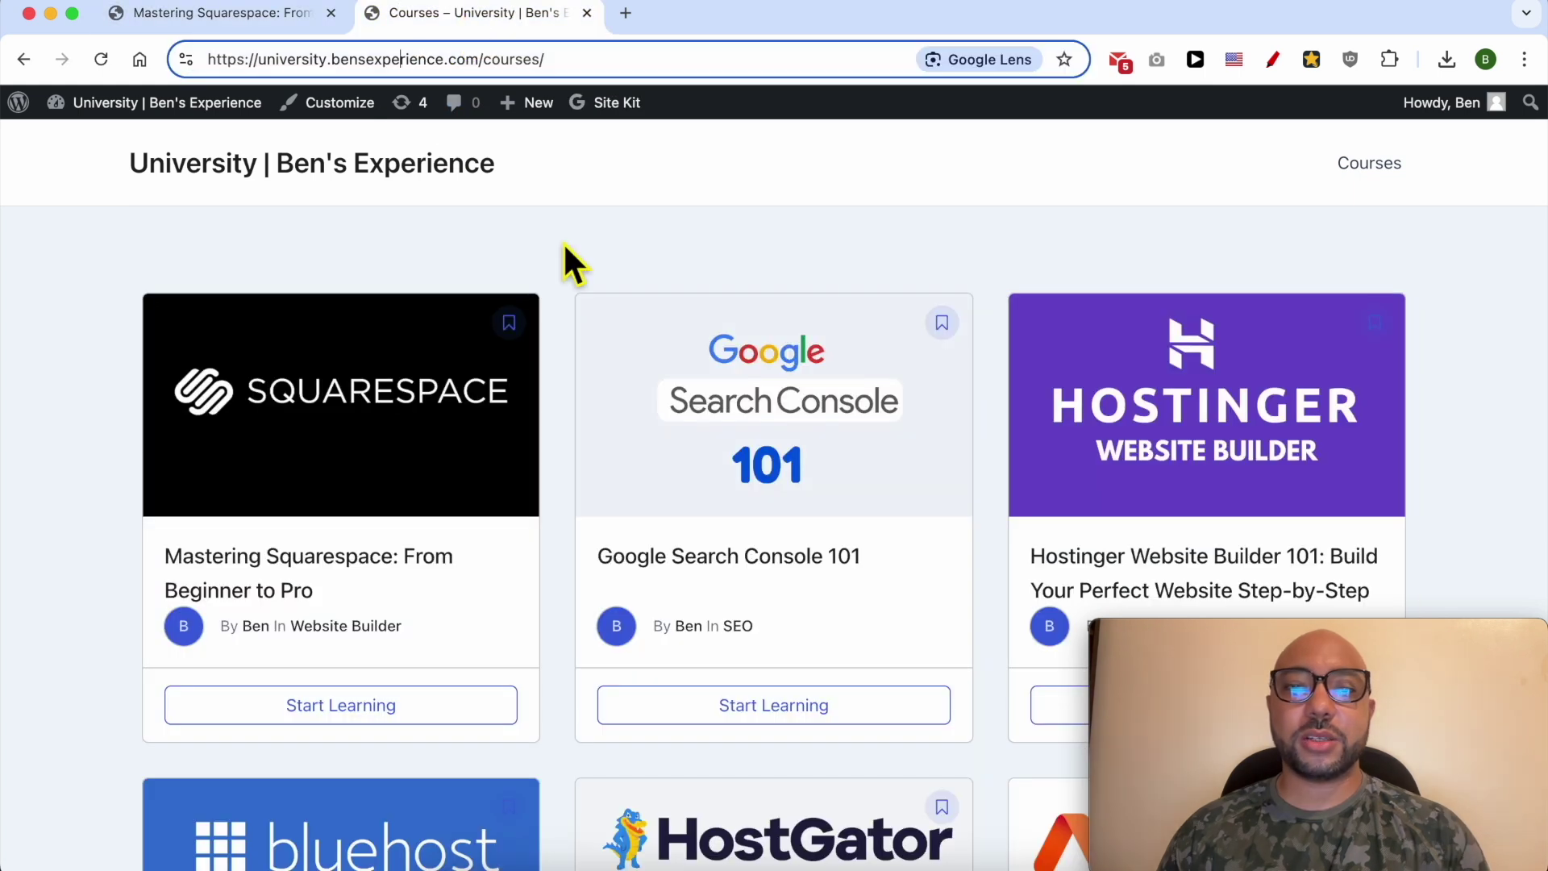
scroll(567, 258, "down", 7)
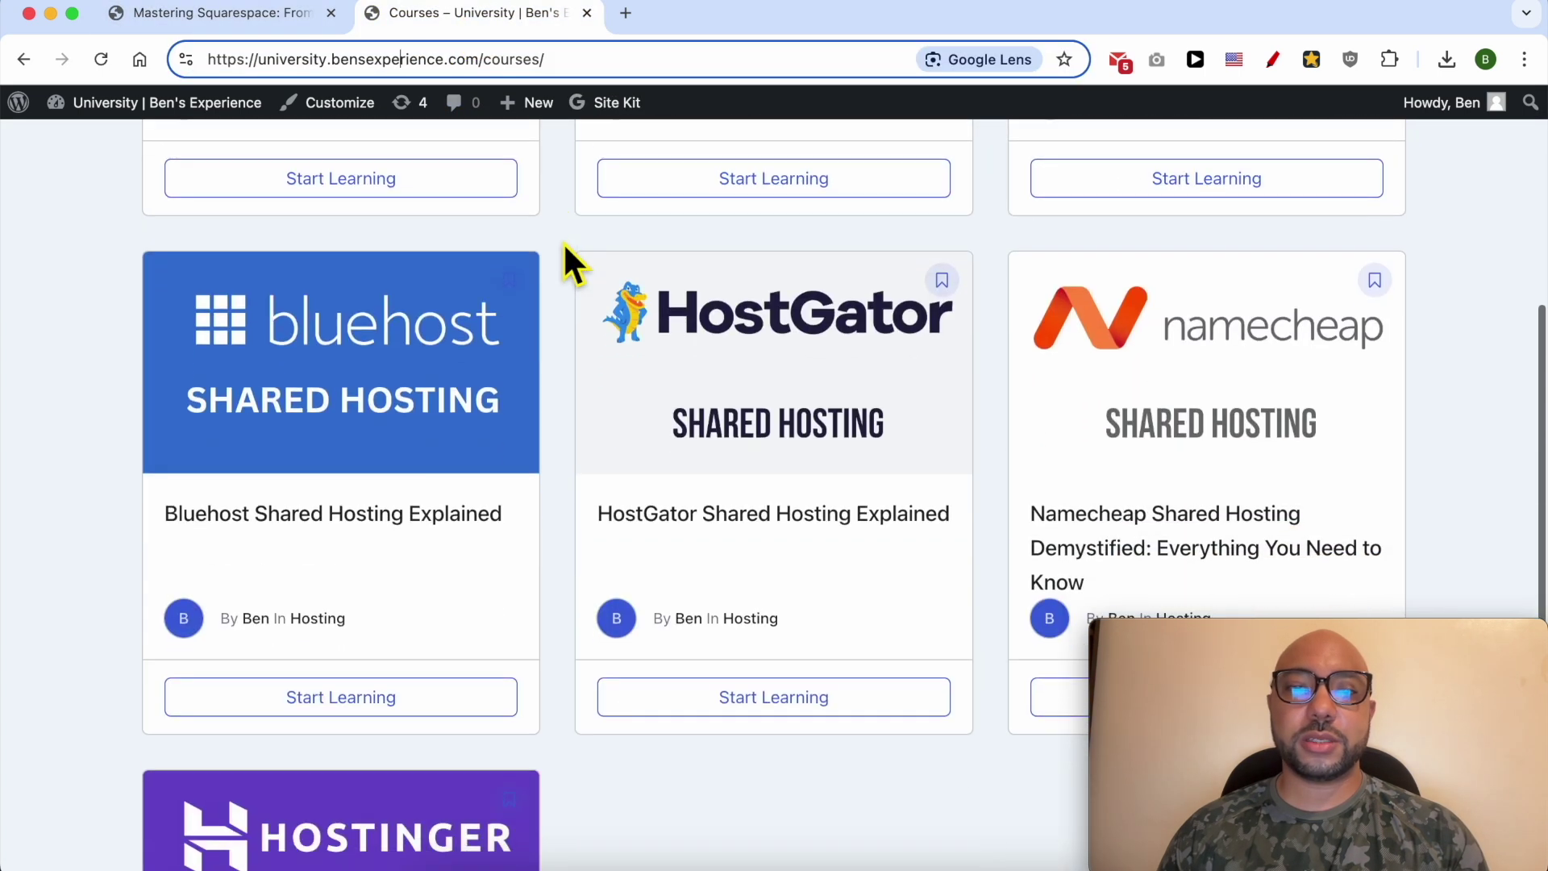
scroll(564, 246, "down", 5)
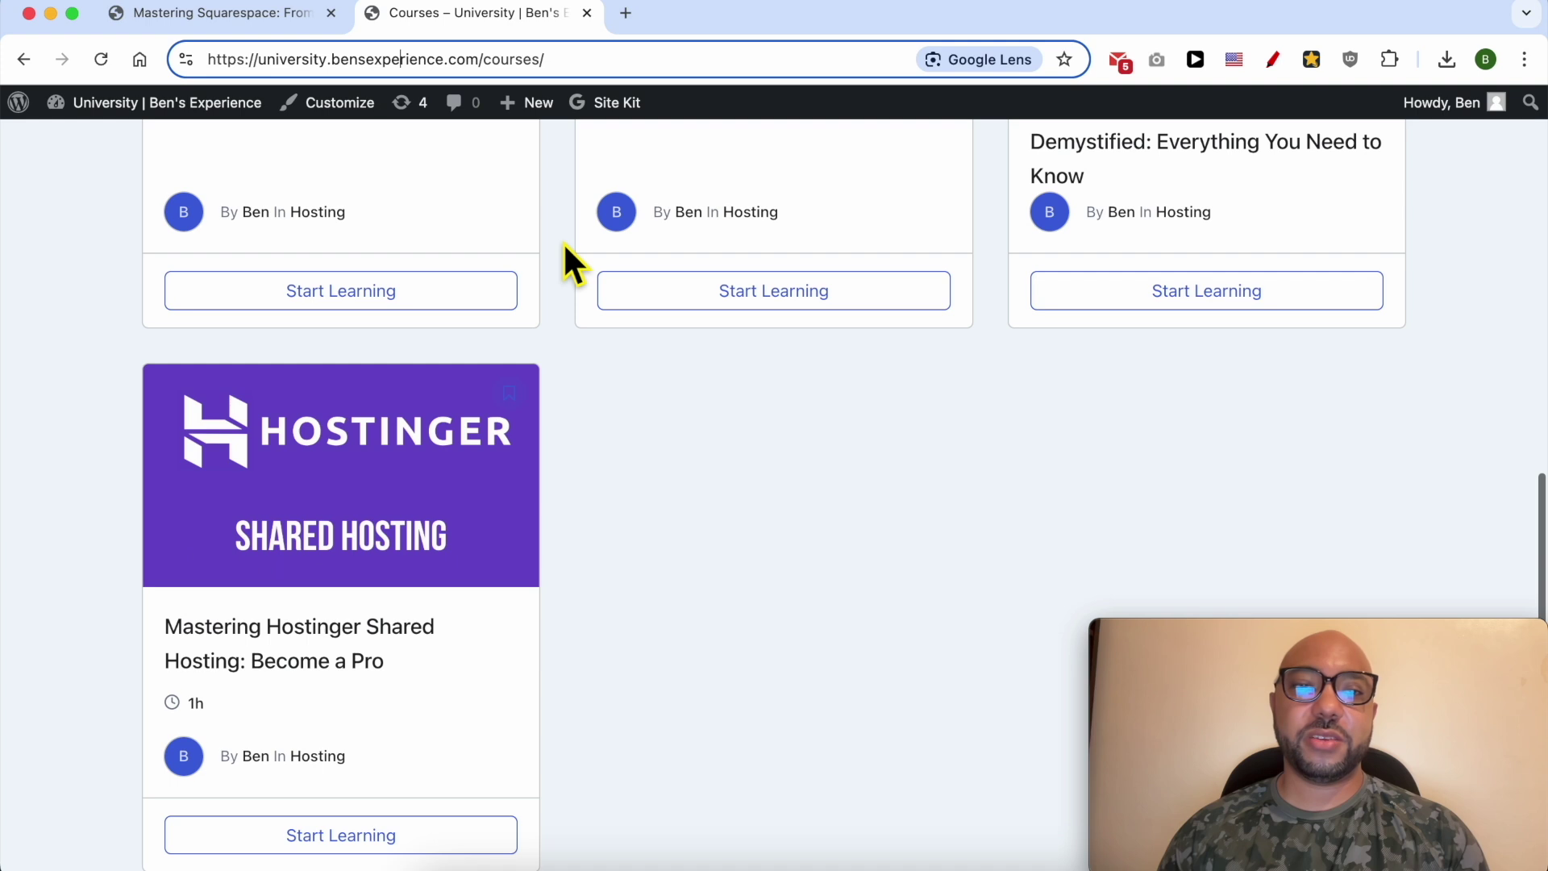
scroll(565, 247, "down", 2)
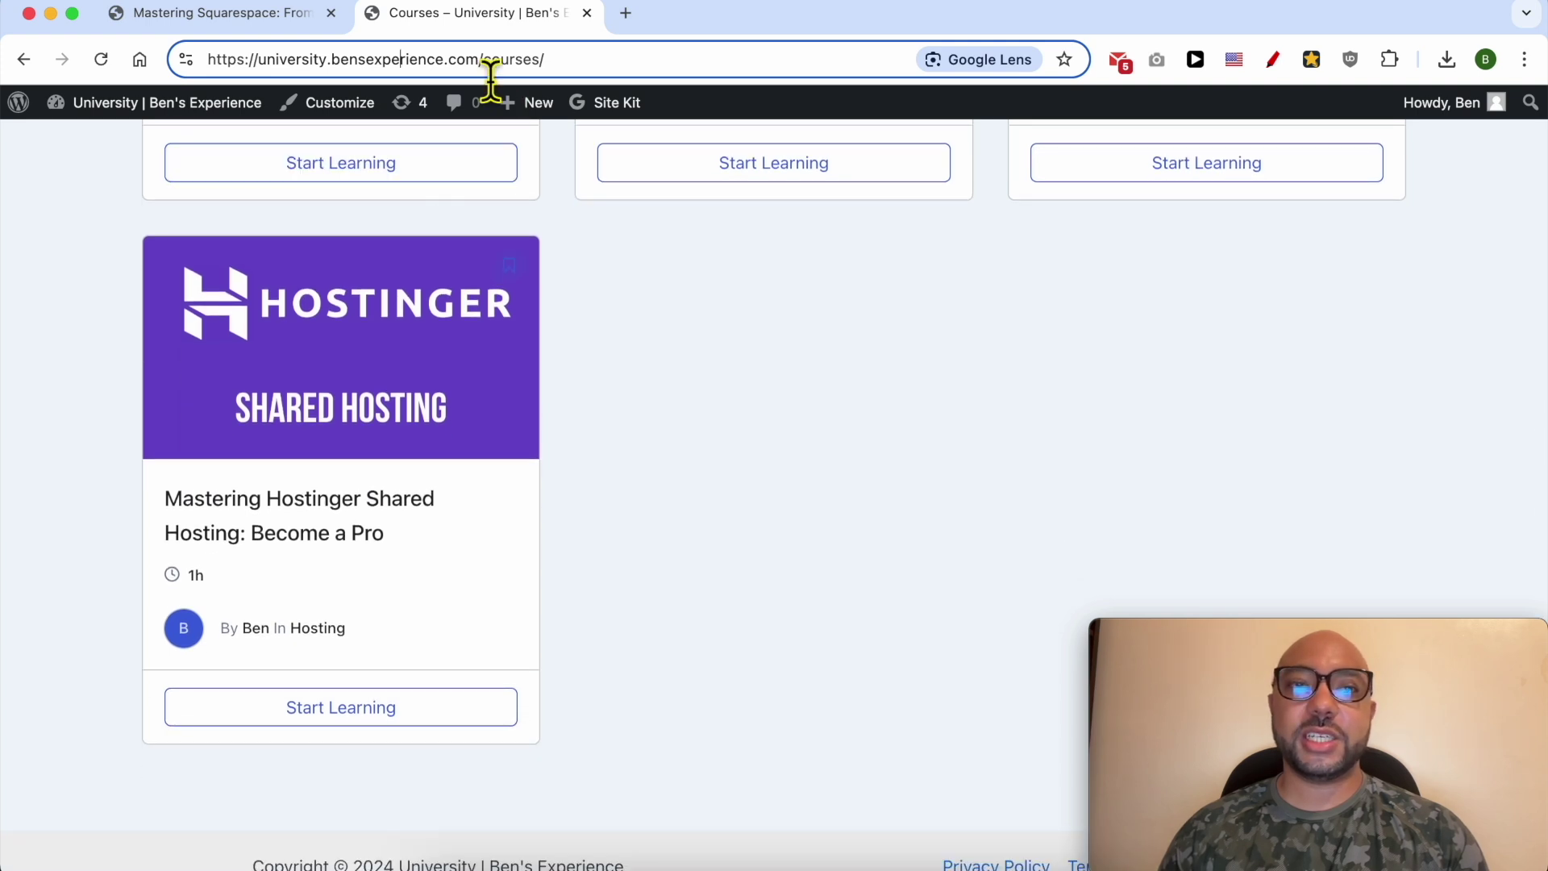
left_click_drag(482, 60, 183, 65)
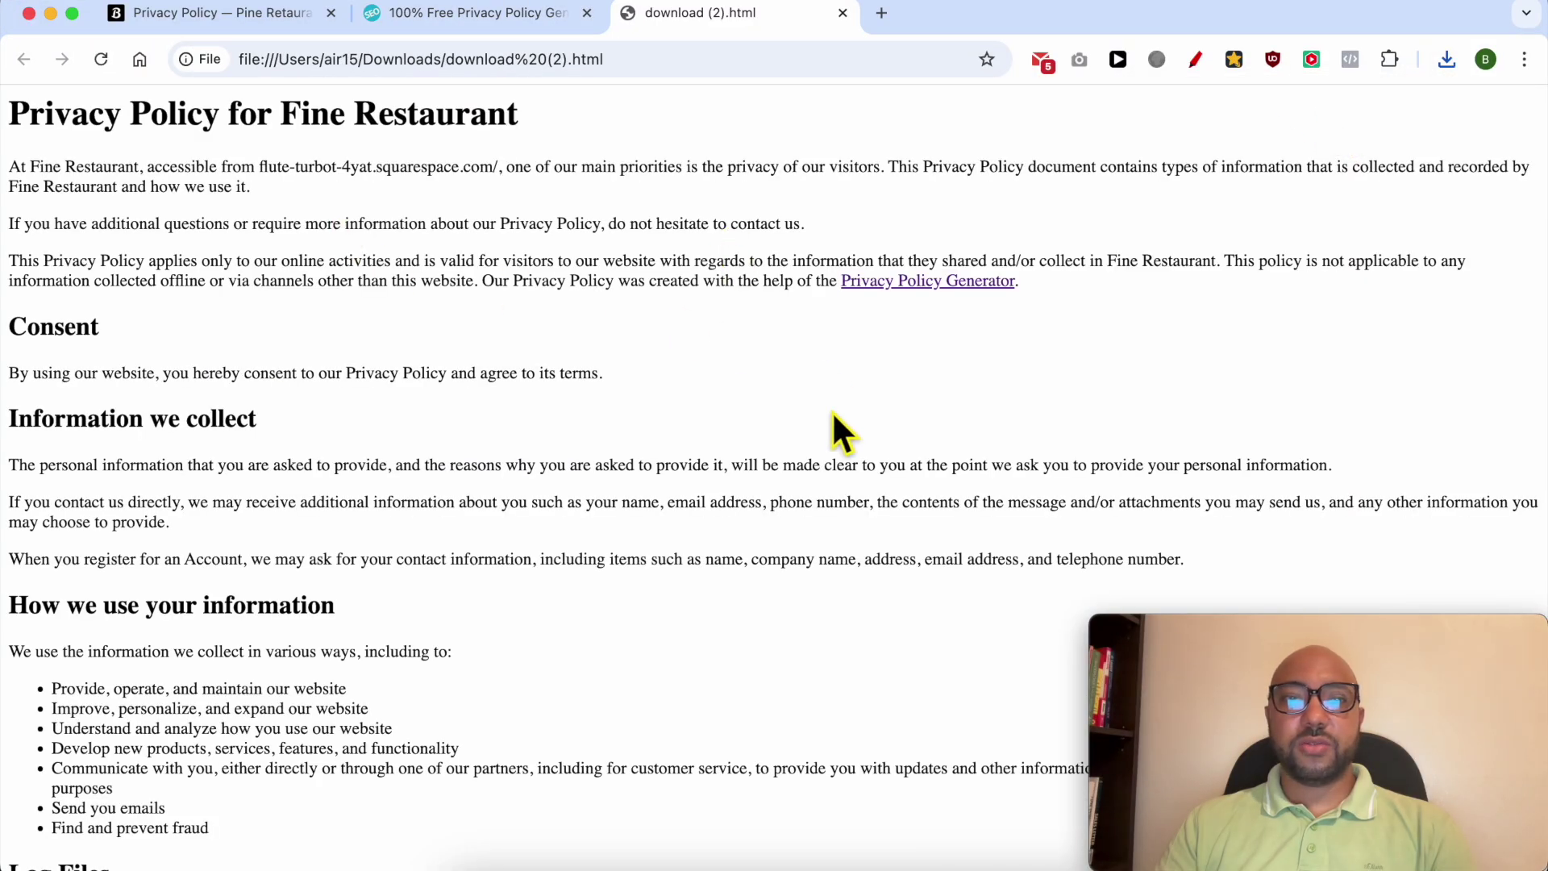
- Copy the entire Privacy Policy for Fine Restaurant text from the downloaded download (2).html page
scroll(878, 403, "down", 20)
left_click_drag(850, 856, 685, 12)
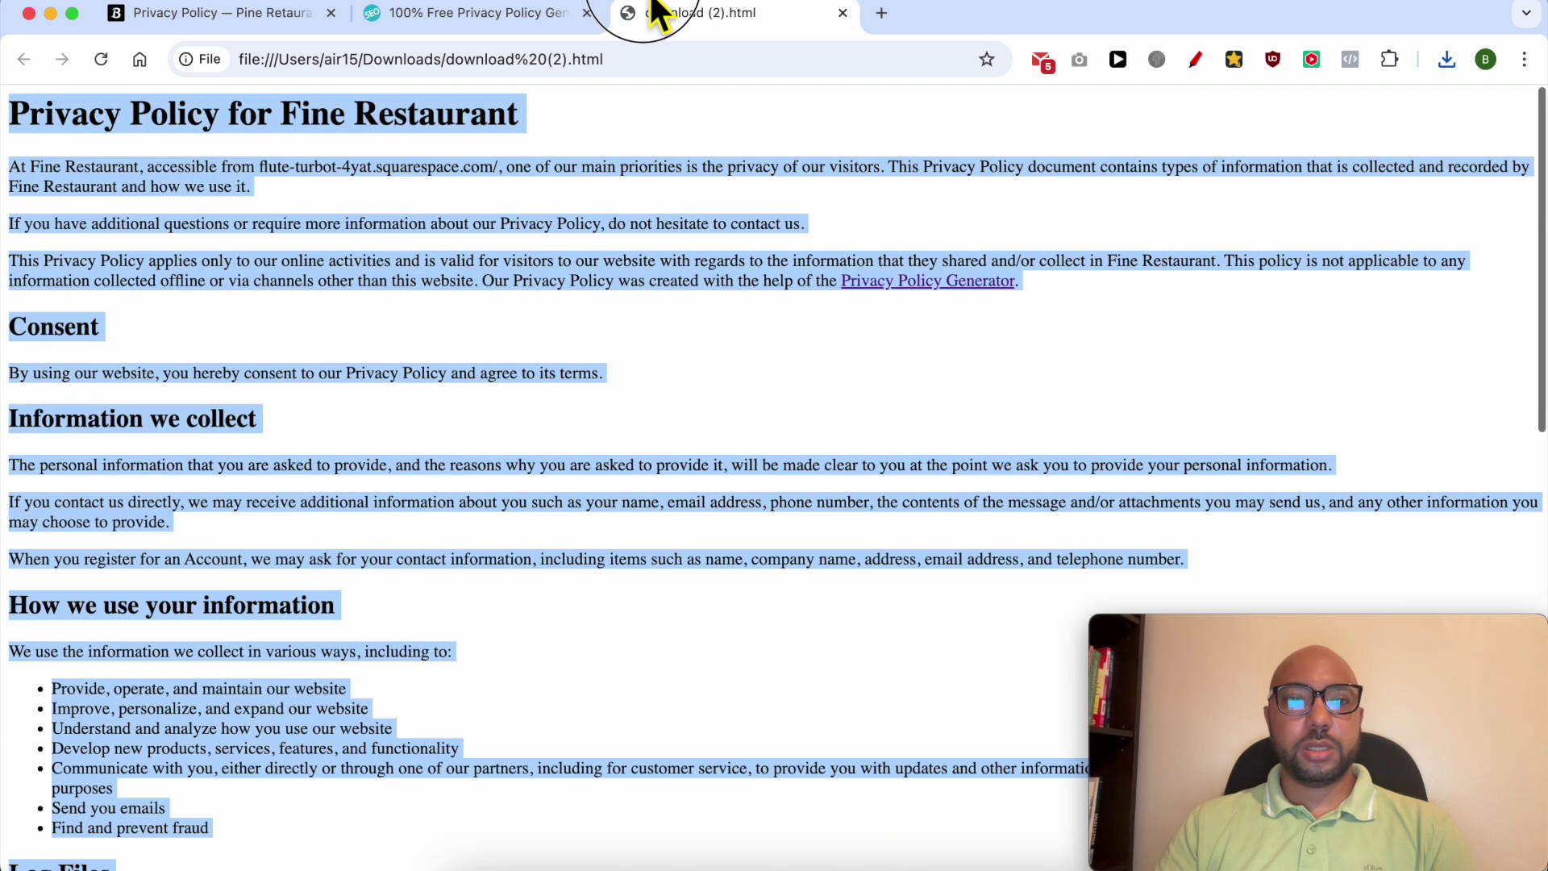
right_click(29, 129)
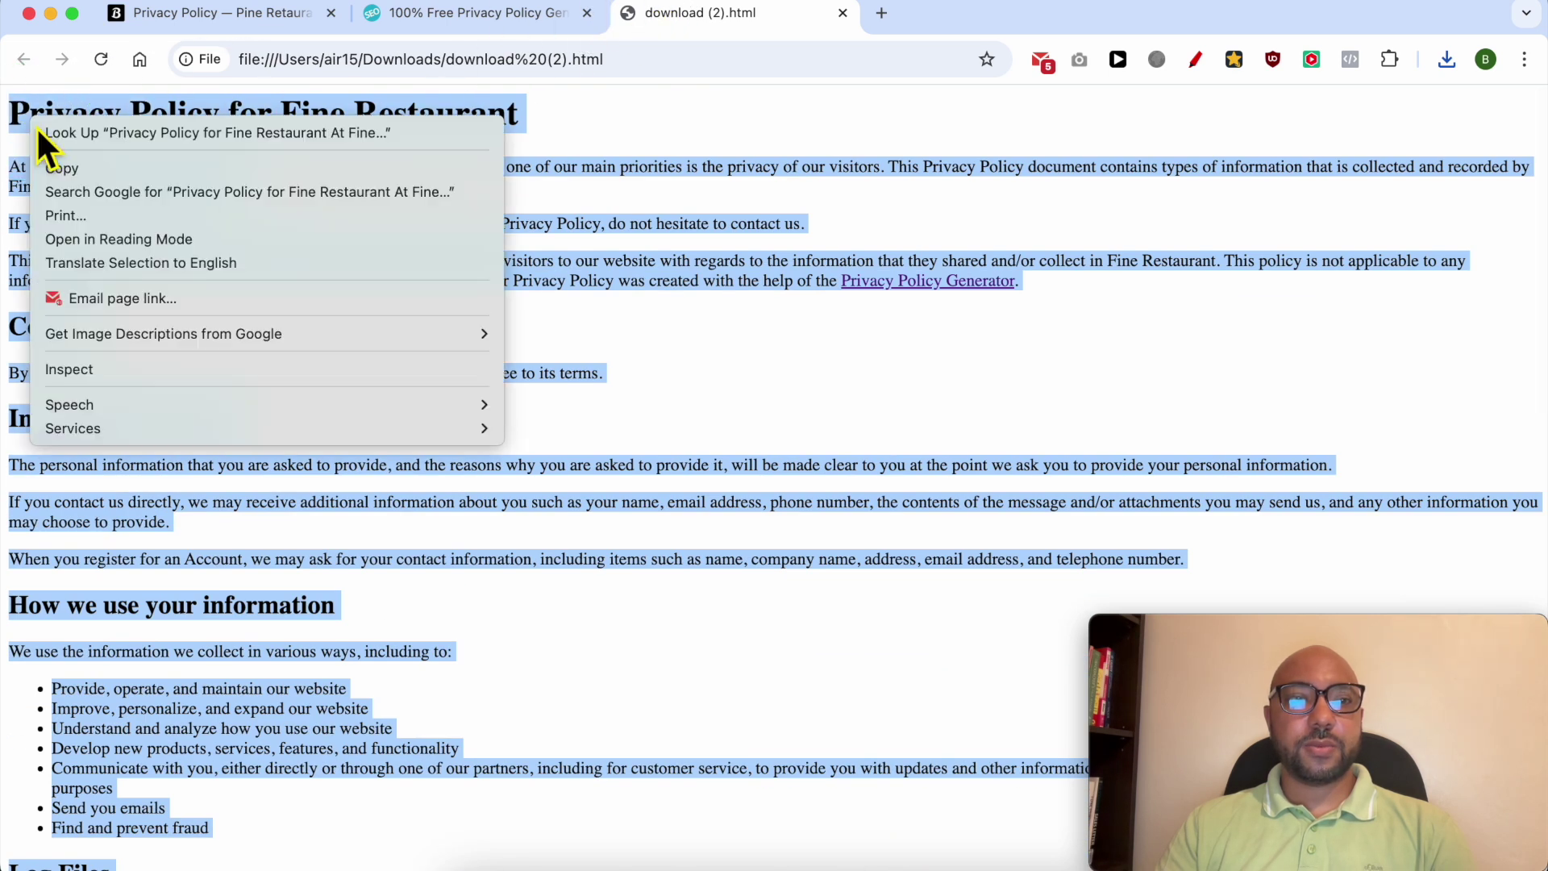
left_click(51, 169)
- Paste the copied policy into the empty text block on the Squarespace Privacy Policy page, then save the page and exit editing
left_click(238, 13)
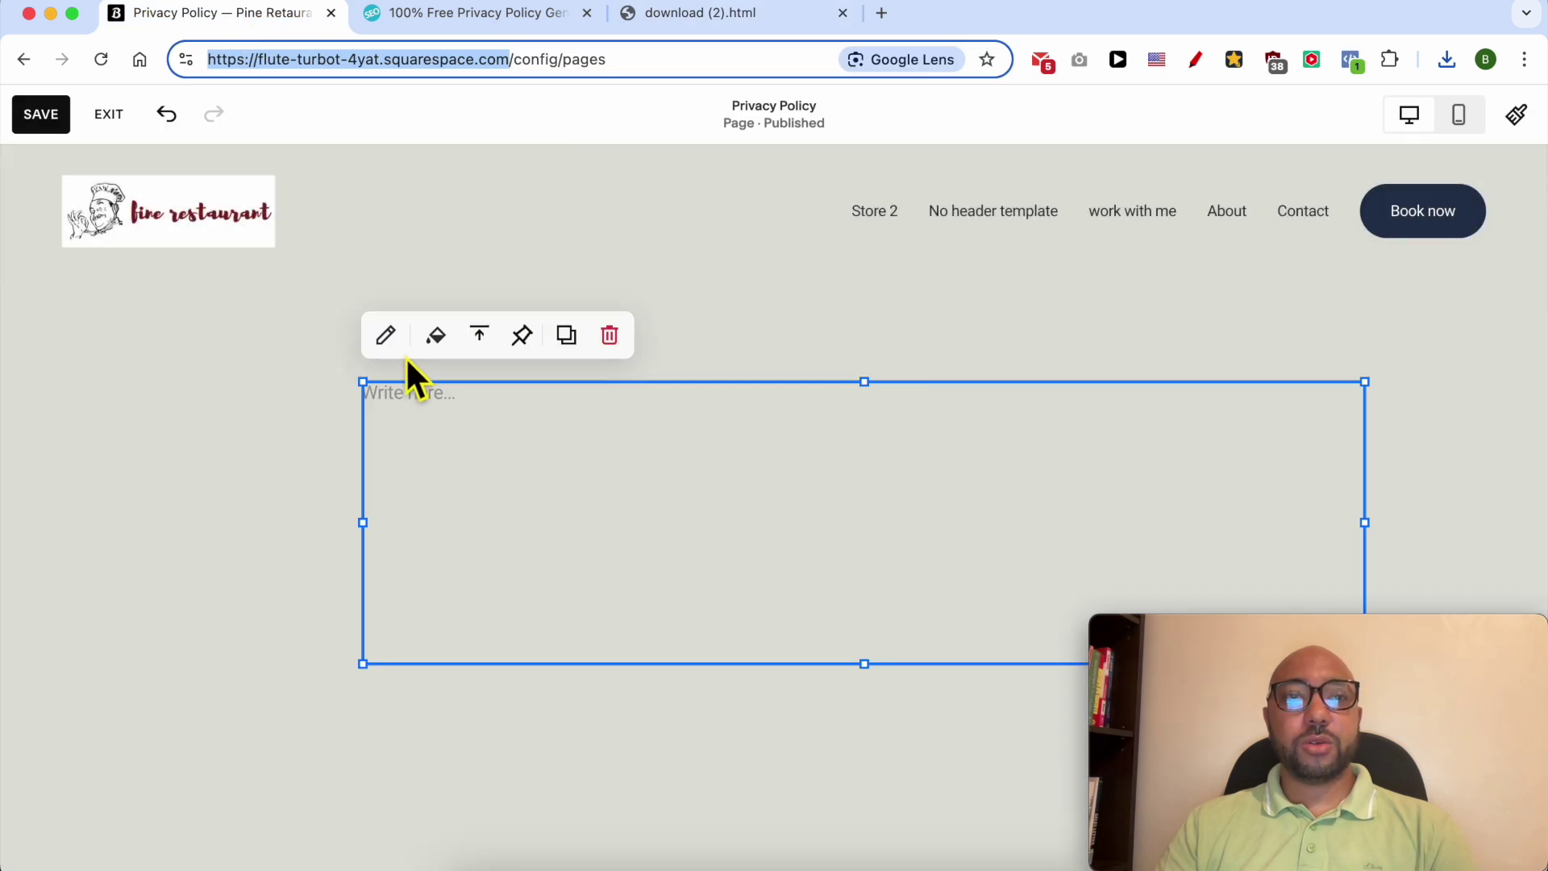
right_click(413, 407)
left_click(458, 556)
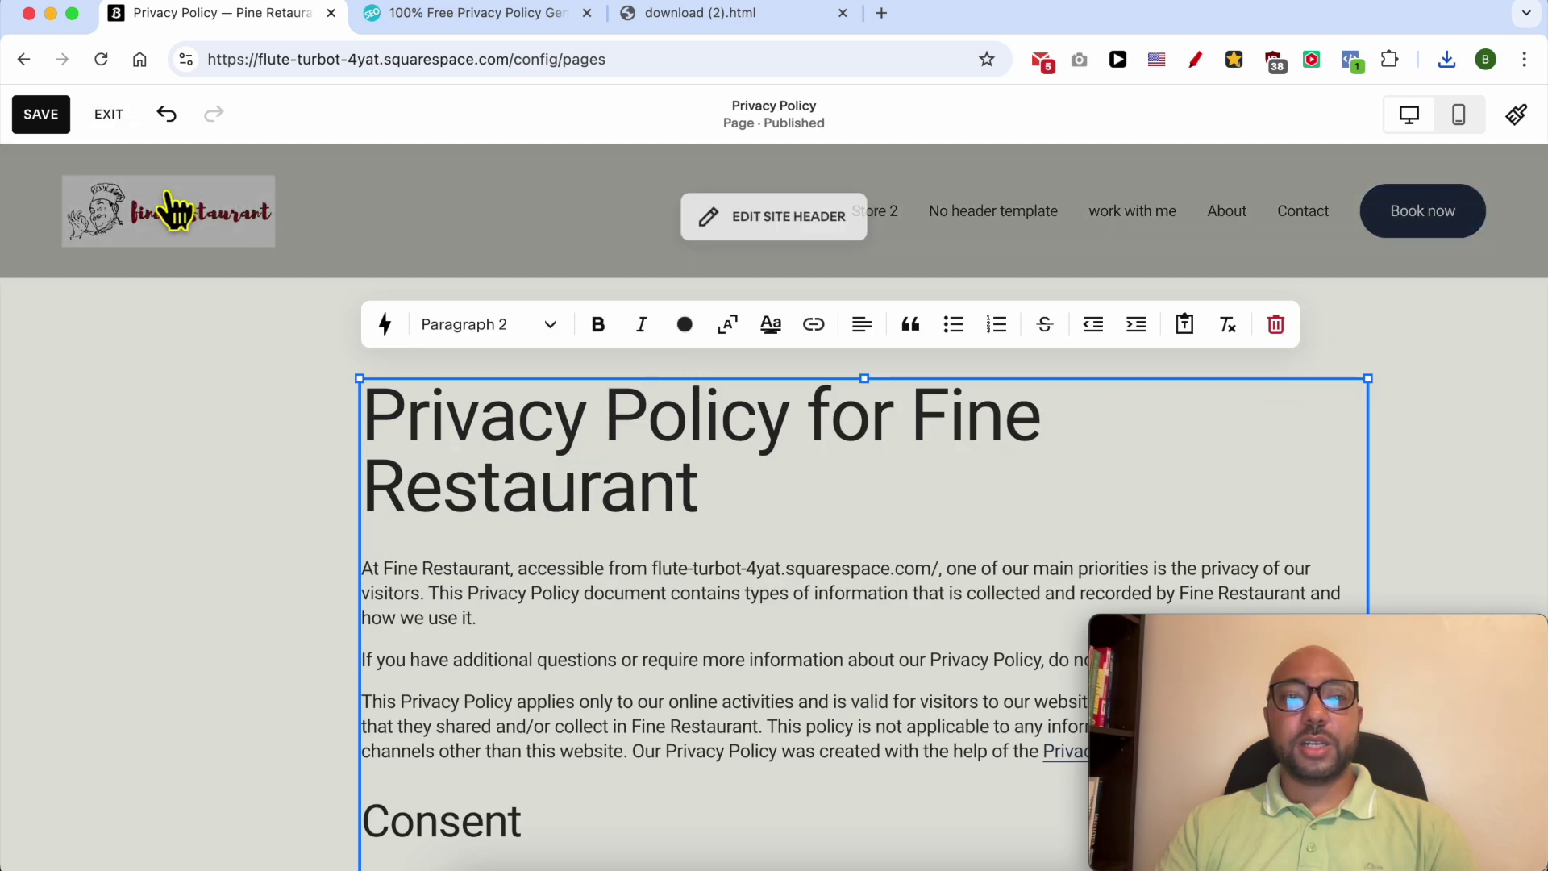
left_click(39, 117)
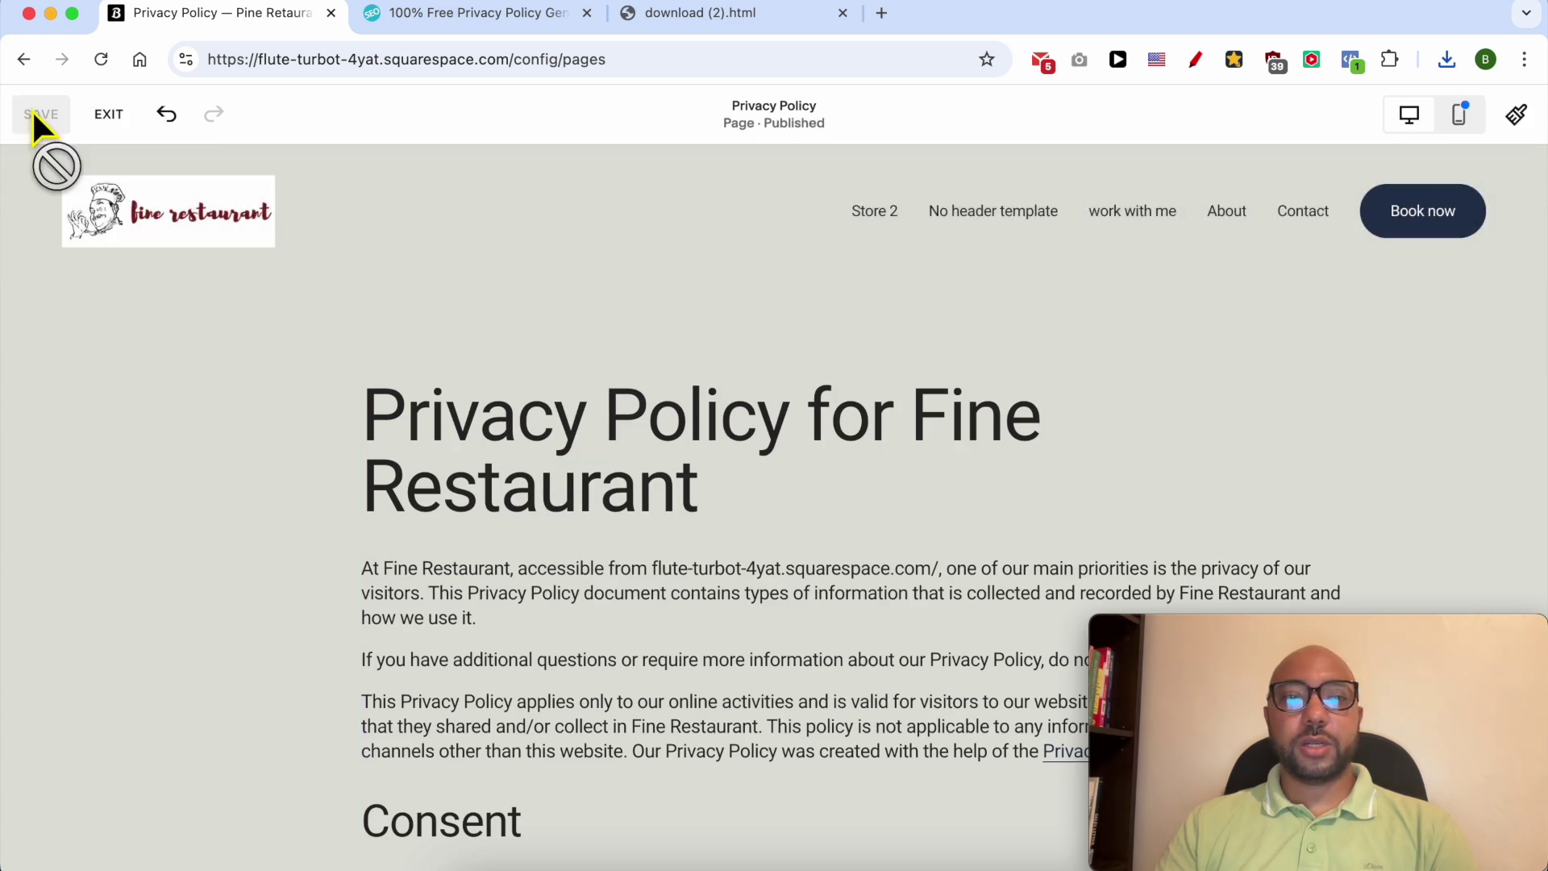
left_click(107, 115)
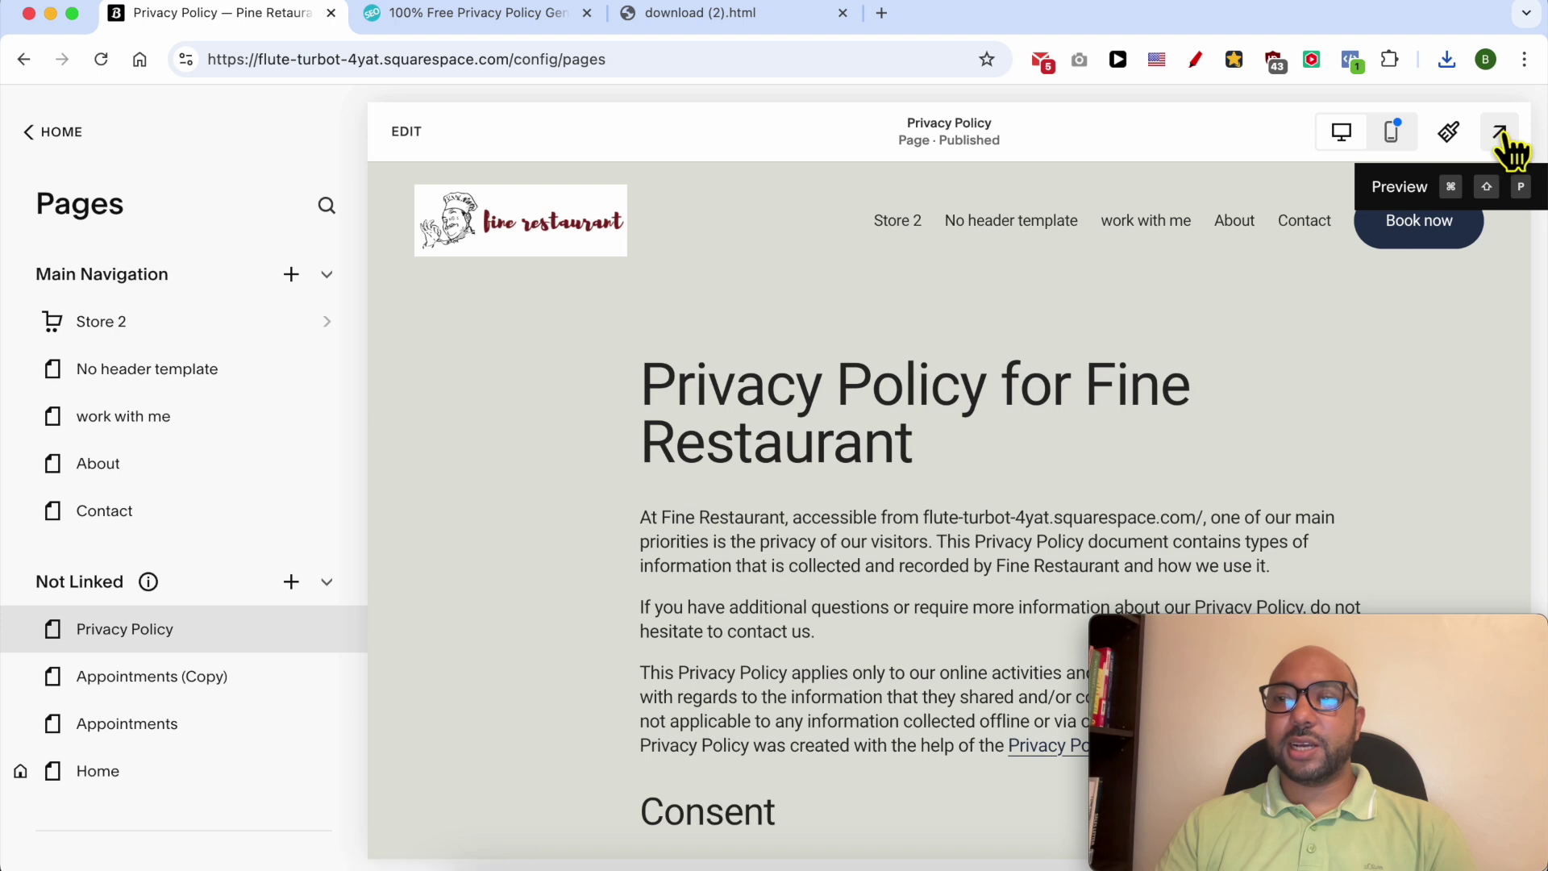
- Preview the published Privacy Policy page at full size and check its heading
left_click(1500, 134)
left_click_drag(359, 395, 805, 460)
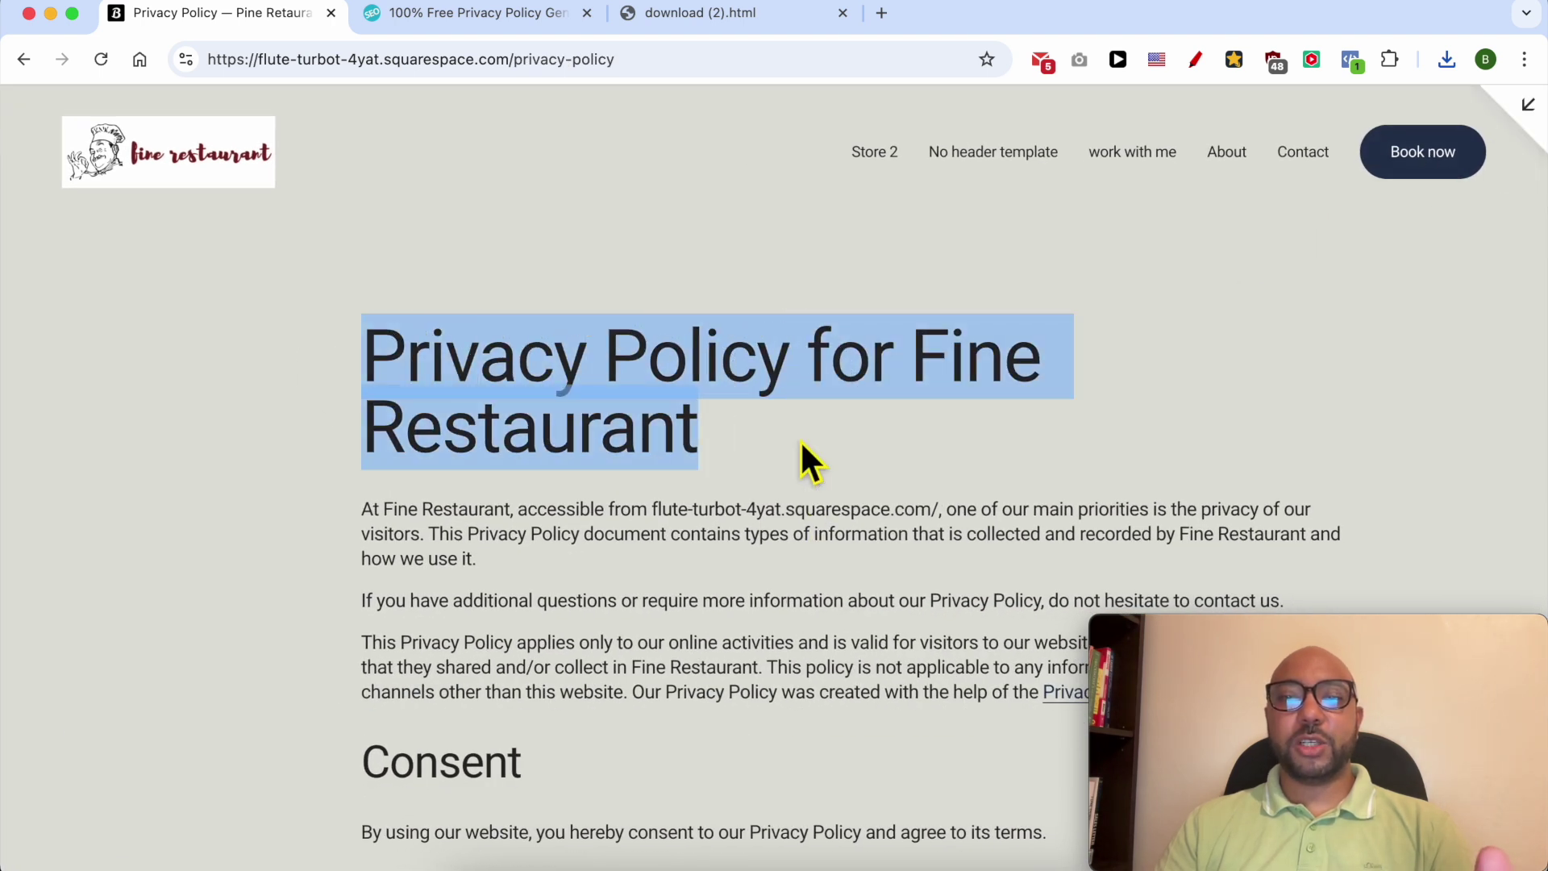
left_click(801, 443)
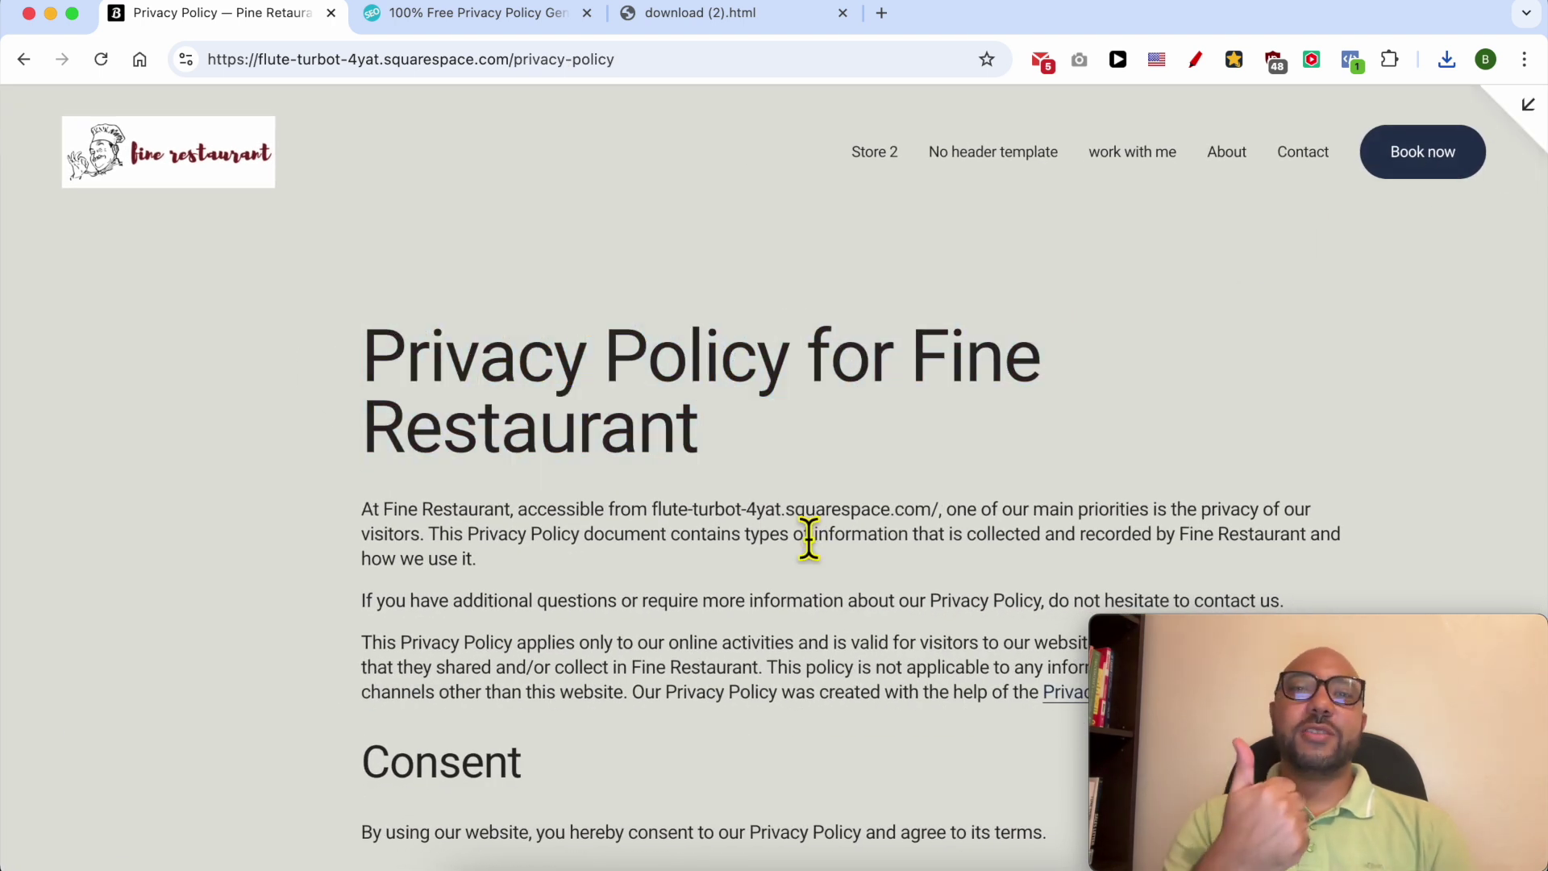